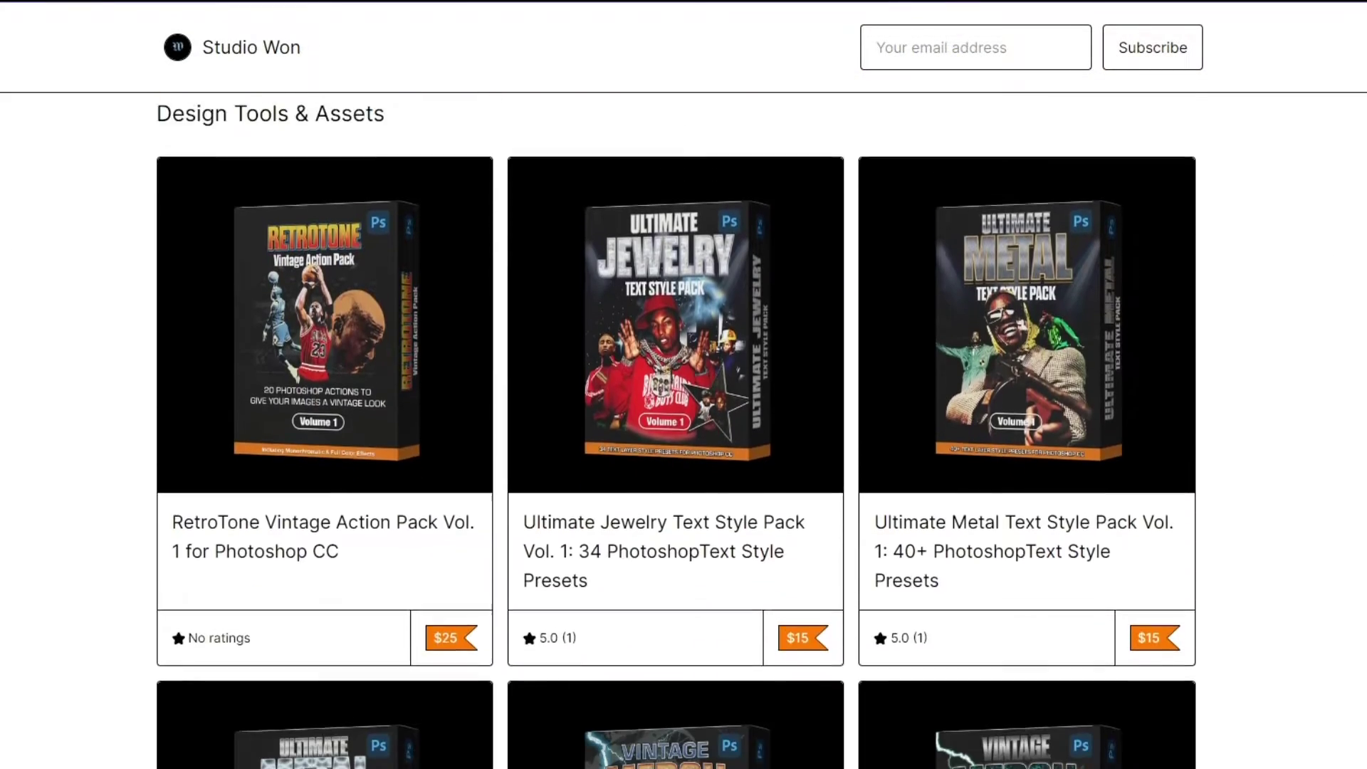
Create Untitled-1 at 15 × 20 in, 300 ppi (4500 × 6000 px) with Black background contents
{"action": "scroll", "coordinate": [676, 427], "scroll_direction": "down", "scroll_amount": 12}
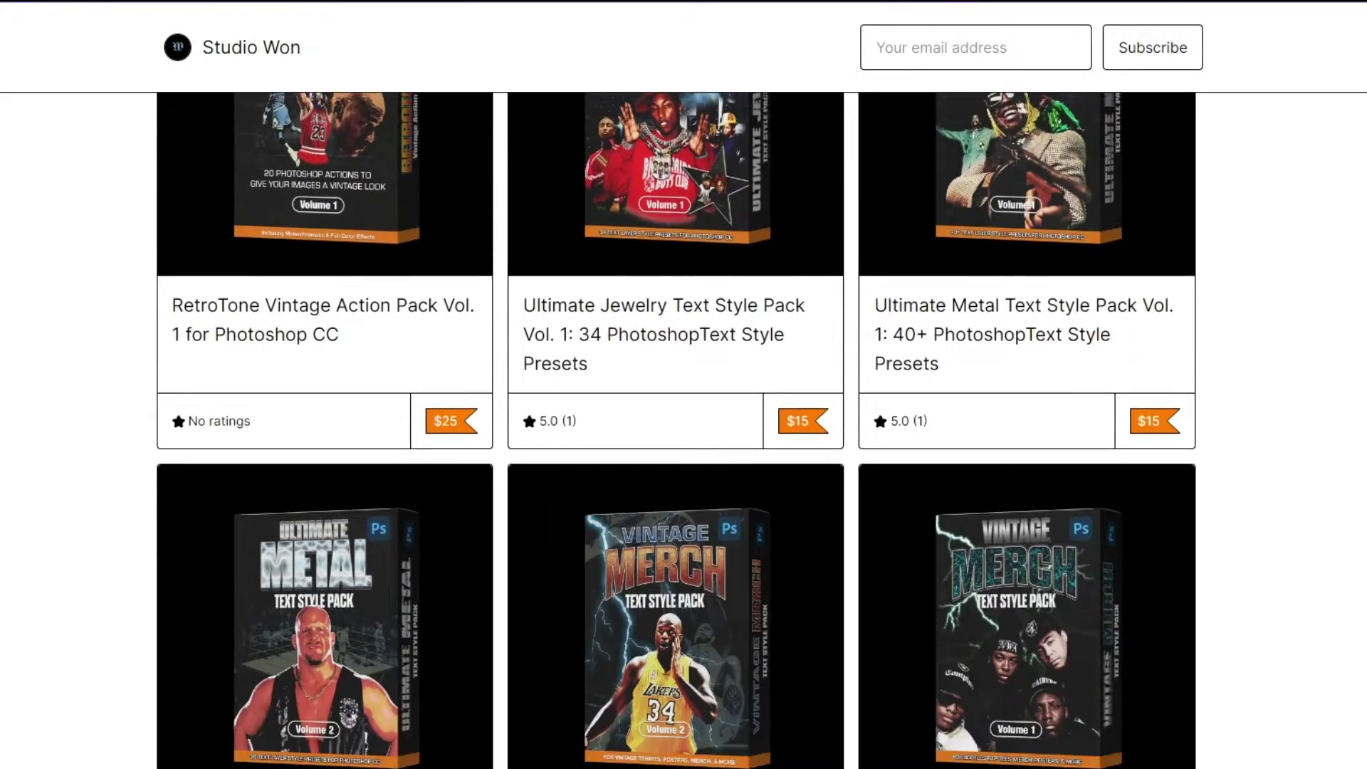
{"action": "scroll", "coordinate": [676, 427], "scroll_direction": "down", "scroll_amount": 10}
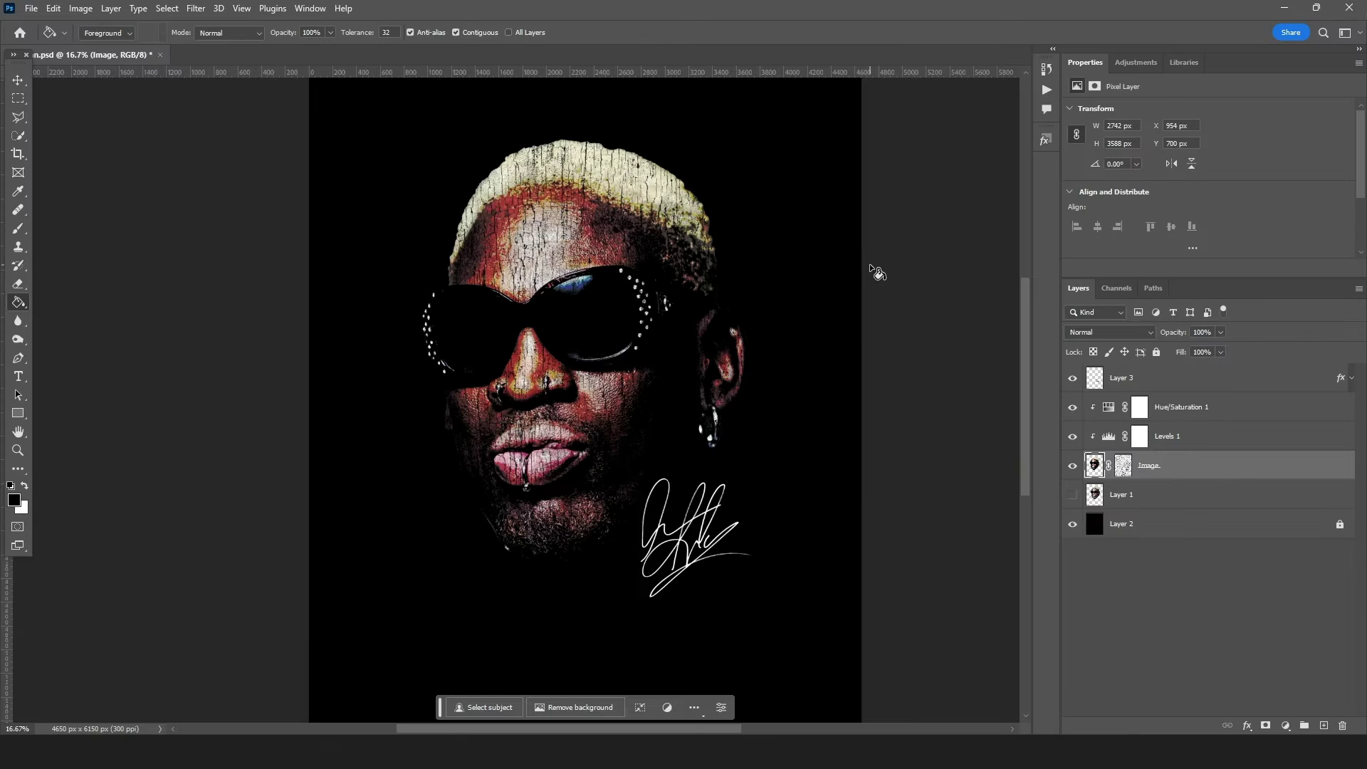
{"action": "left_click", "coordinate": [31, 8]}
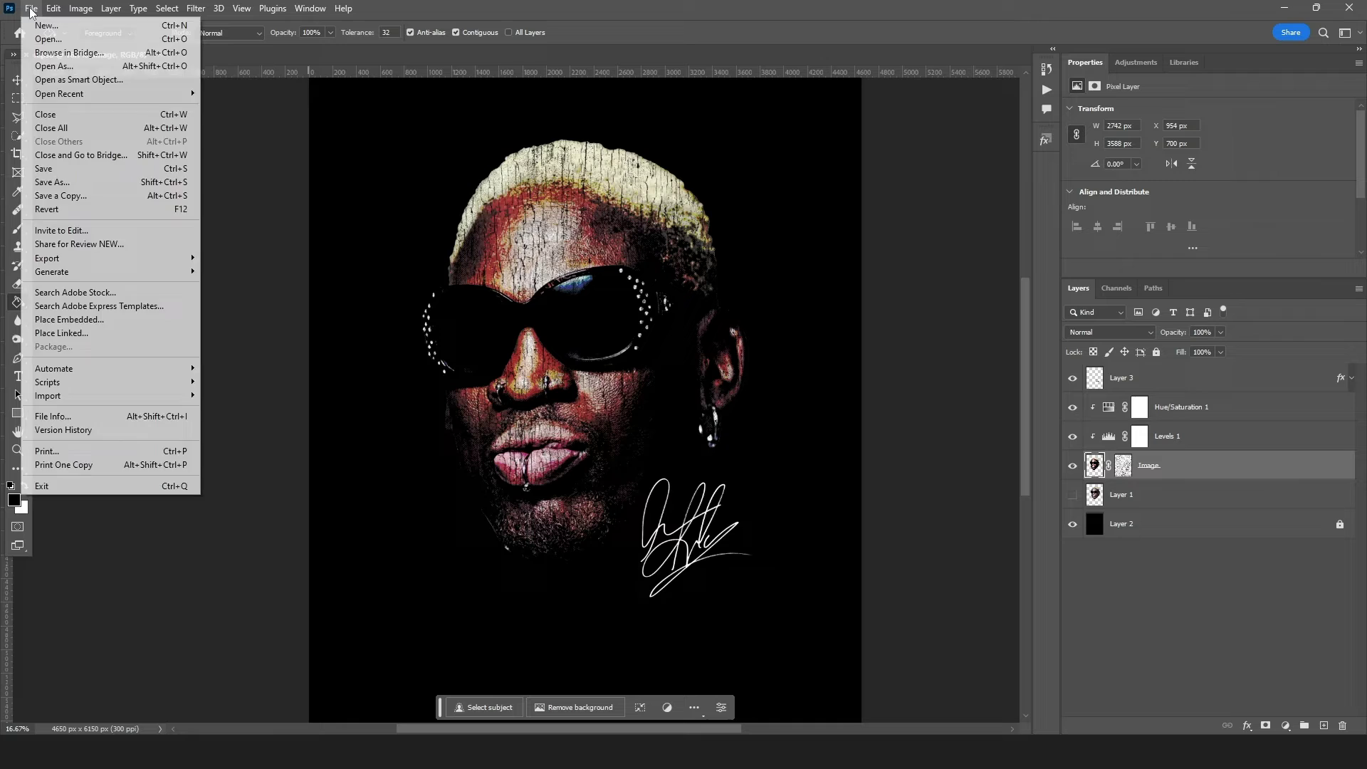
{"action": "left_click", "coordinate": [47, 30]}
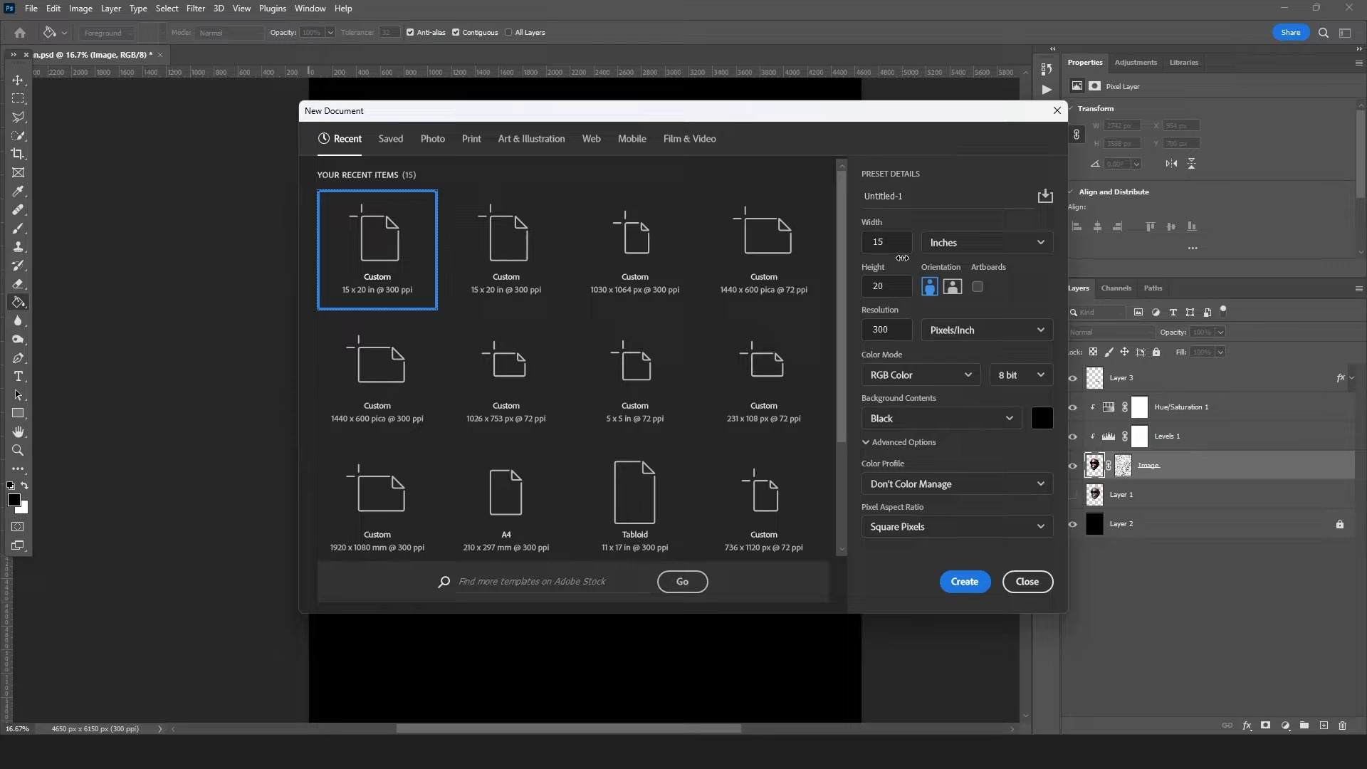
{"action": "left_click", "coordinate": [964, 581]}
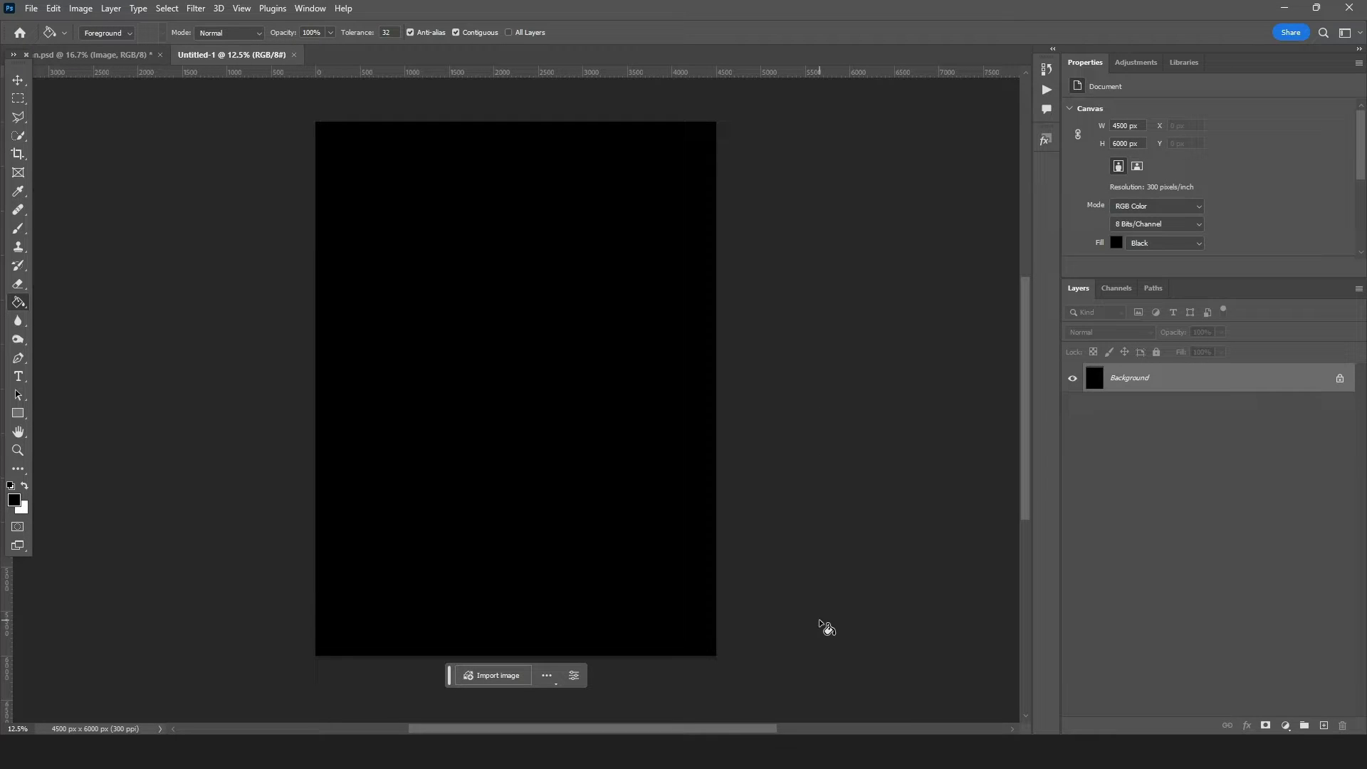
Drag Rodman-Bigface.png from the Assets folder onto the black canvas and commit the placement
{"action": "left_click", "coordinate": [823, 686]}
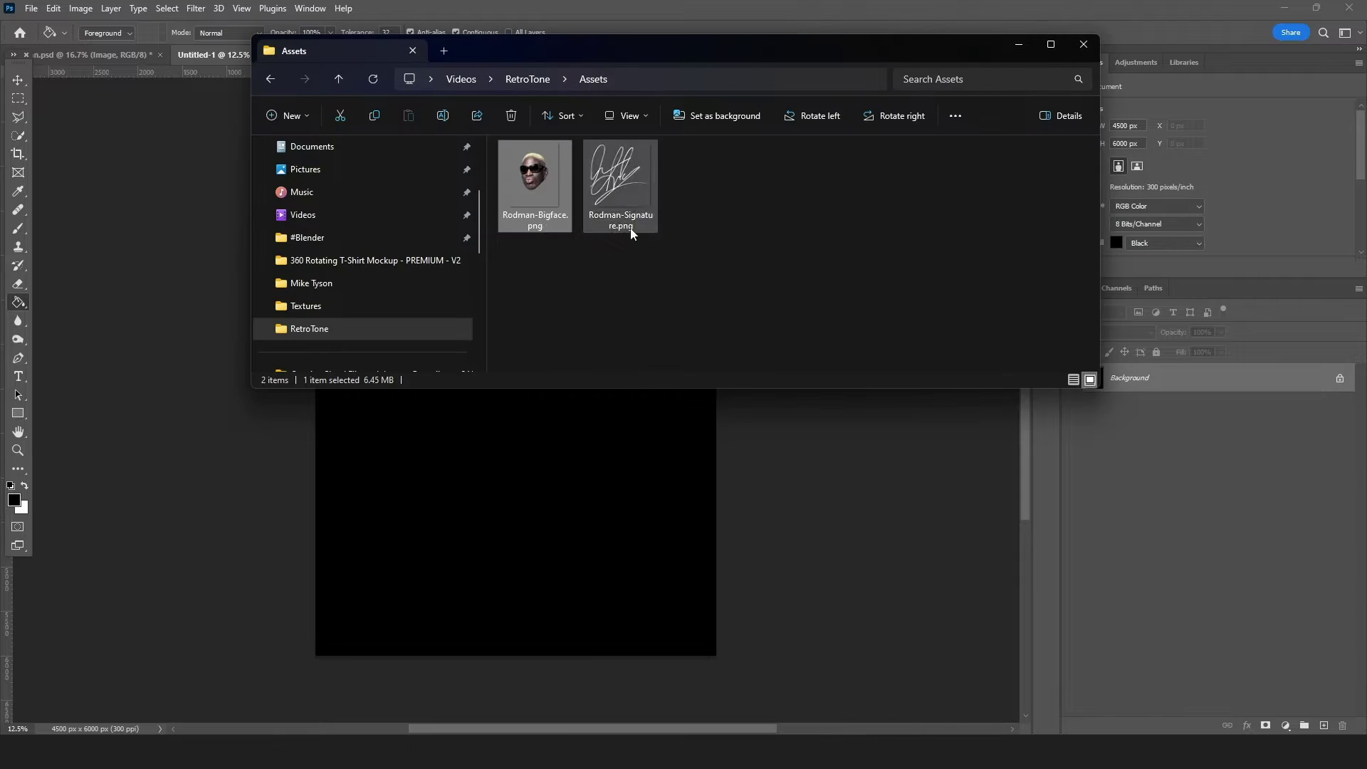
{"action": "left_click_drag", "start_coordinate": [538, 171], "coordinate": [590, 526]}
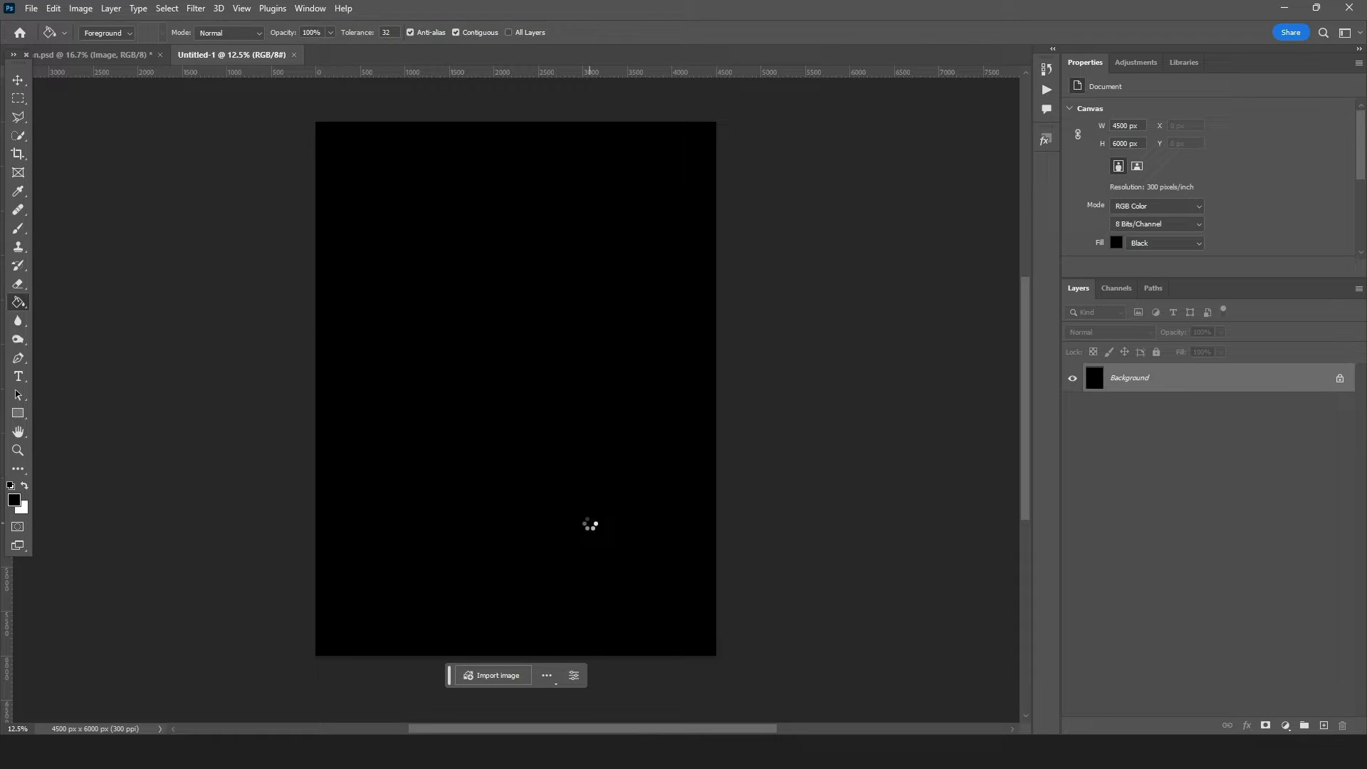
{"action": "key", "text": "Return"}
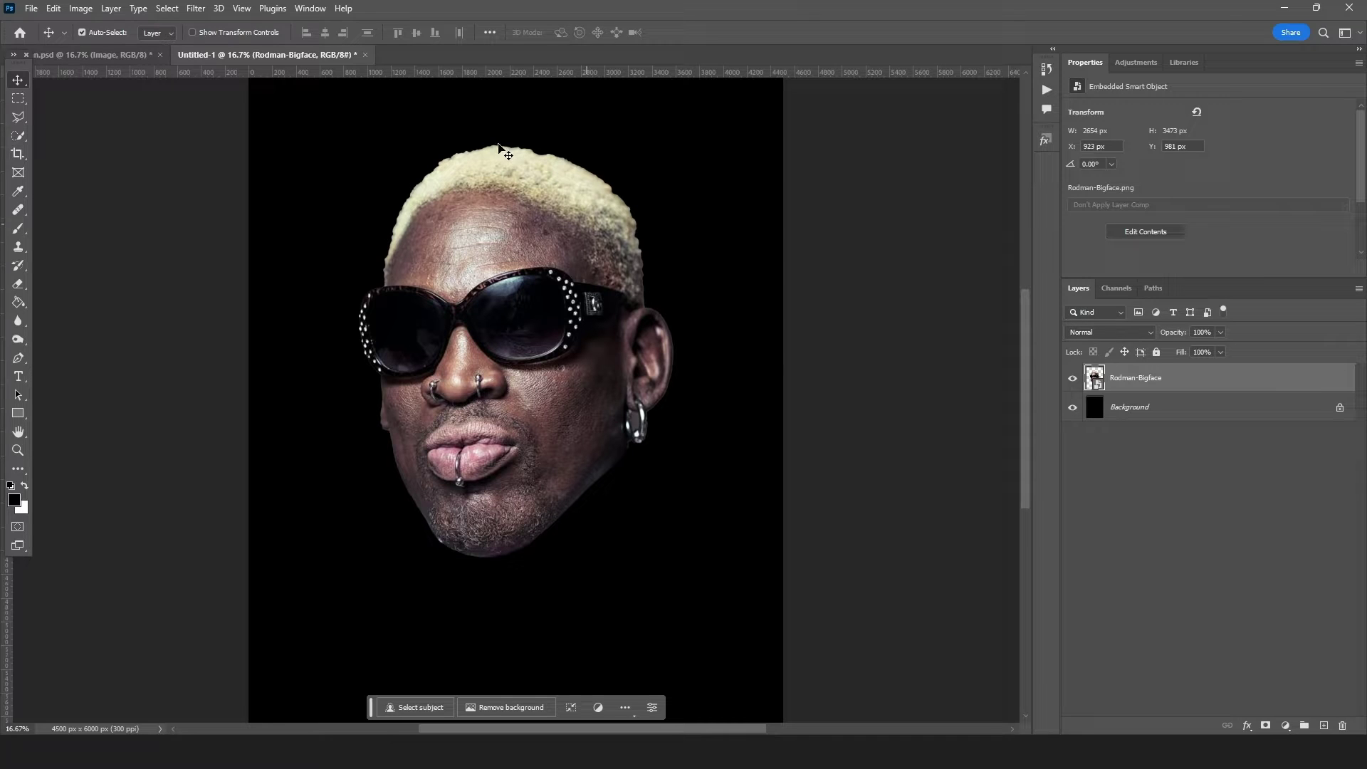
Show the Actions panel and expand the RetroTone Vintage Effects Vol 1 action set
{"action": "left_click", "coordinate": [311, 8]}
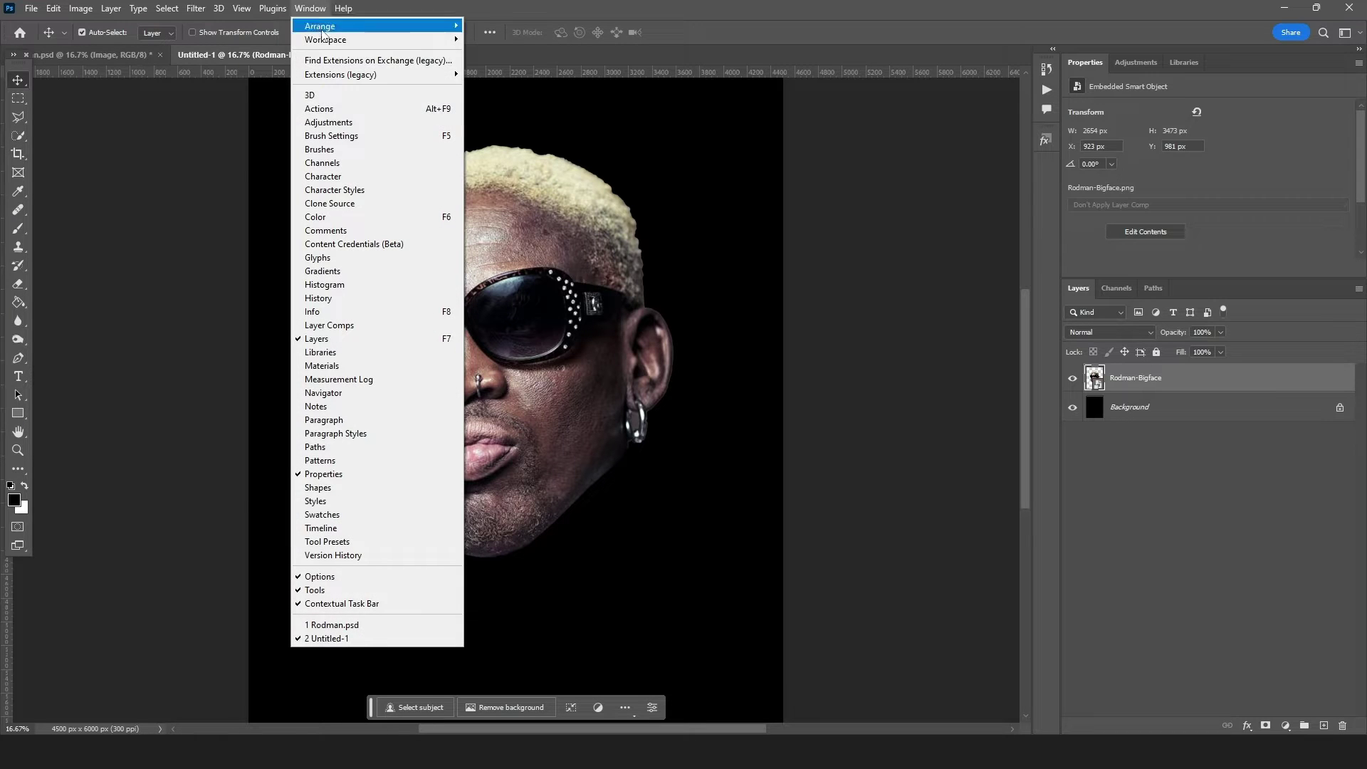
{"action": "left_click", "coordinate": [346, 109]}
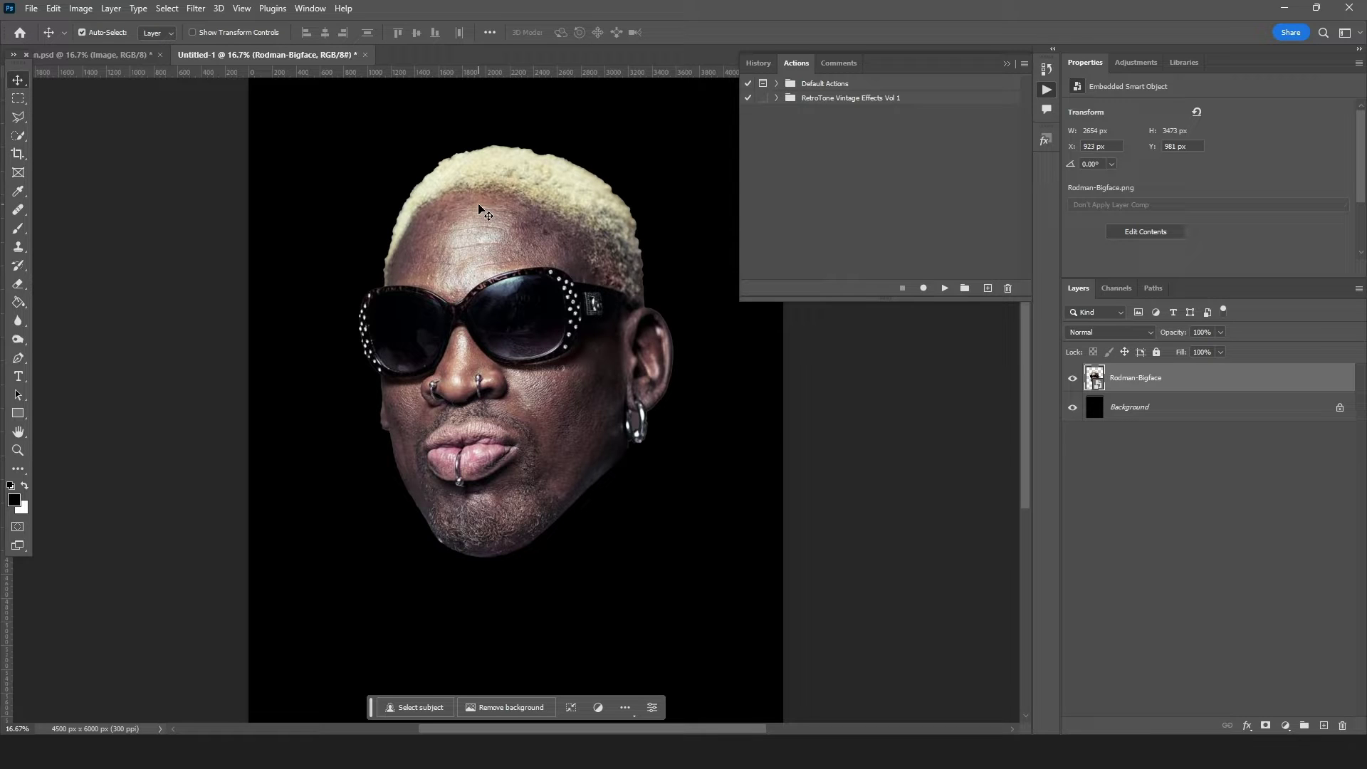
{"action": "left_click", "coordinate": [1024, 64]}
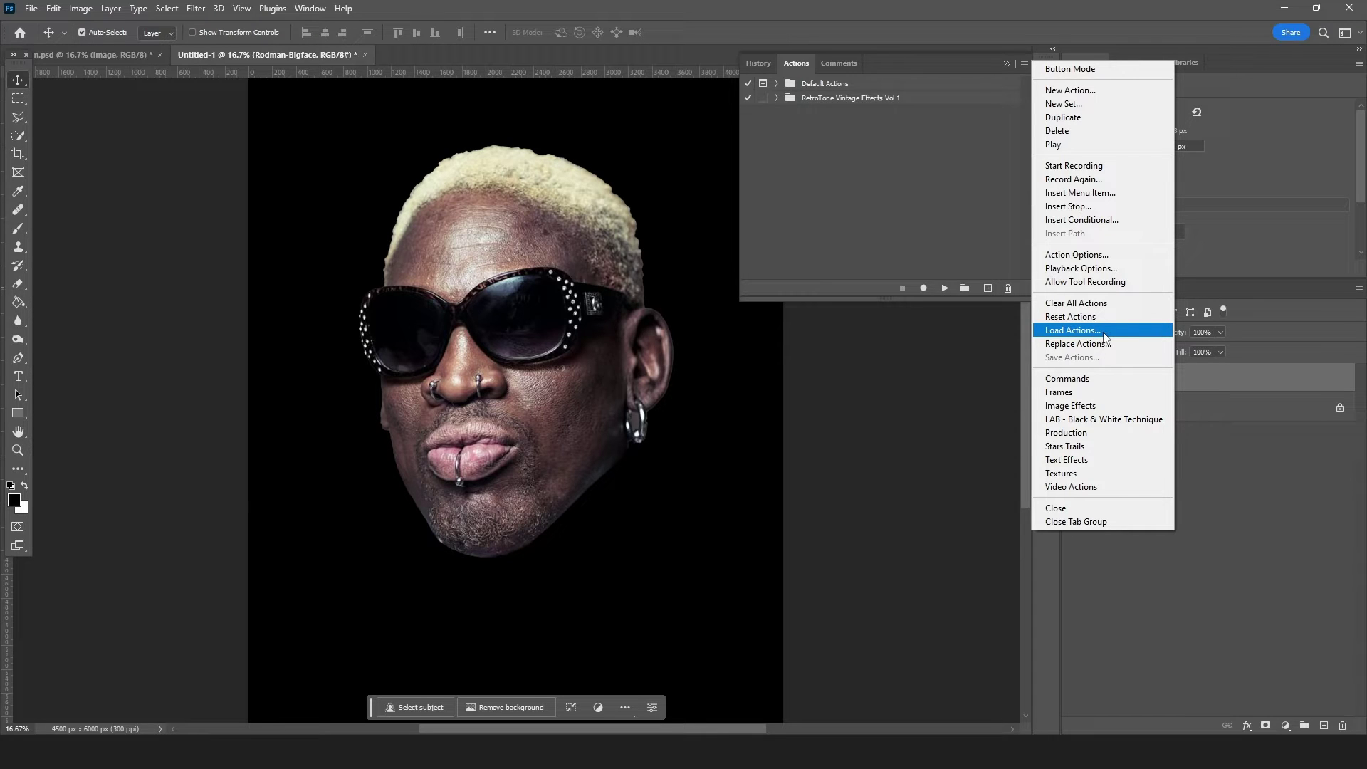
{"action": "left_click", "coordinate": [878, 154]}
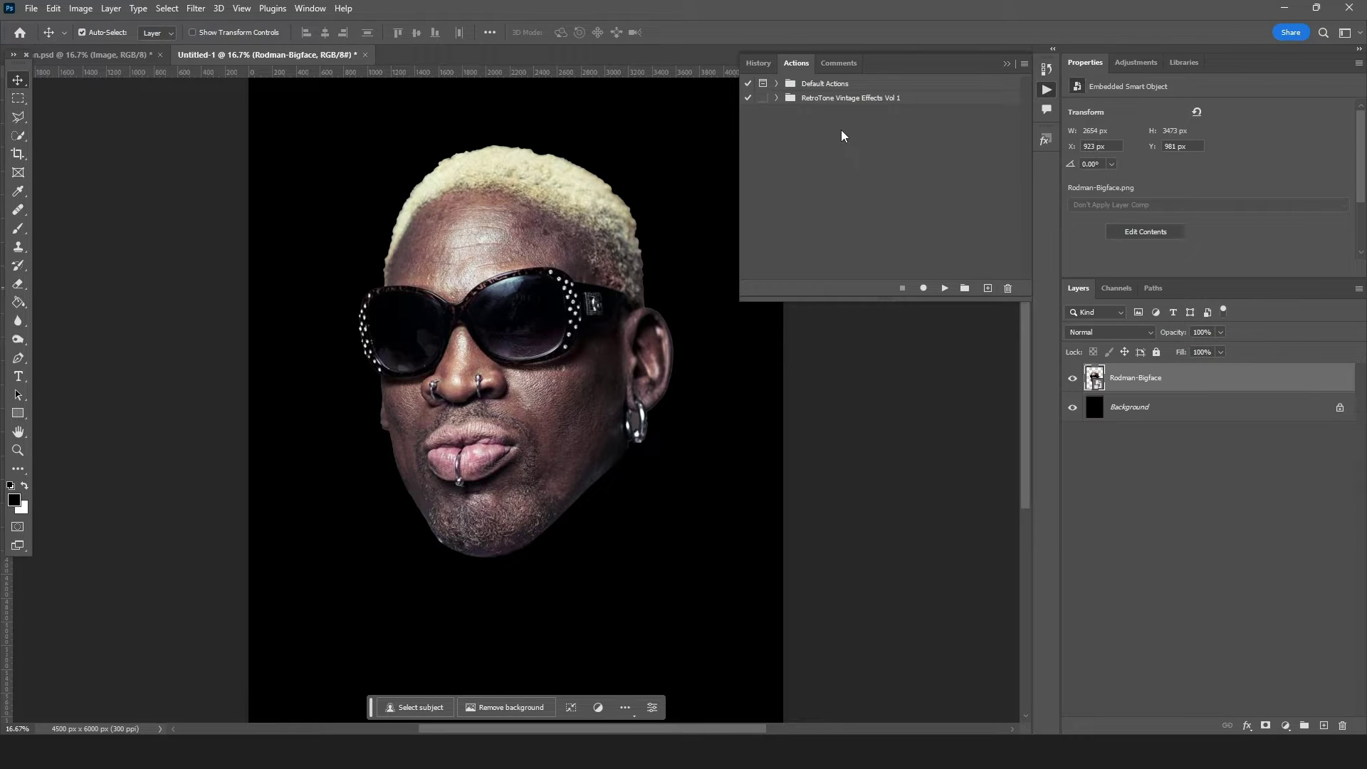
{"action": "left_click", "coordinate": [775, 99]}
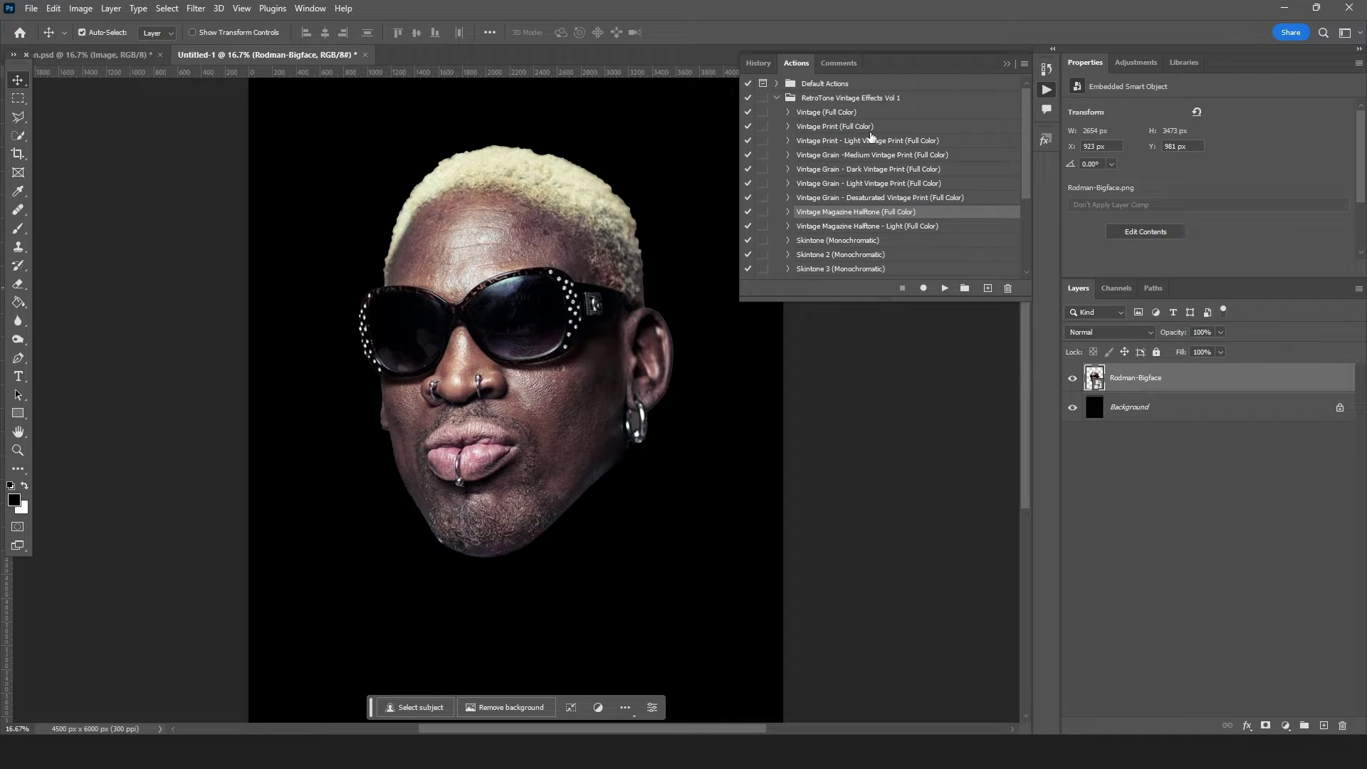
{"action": "scroll", "coordinate": [893, 141], "scroll_direction": "down", "scroll_amount": 1}
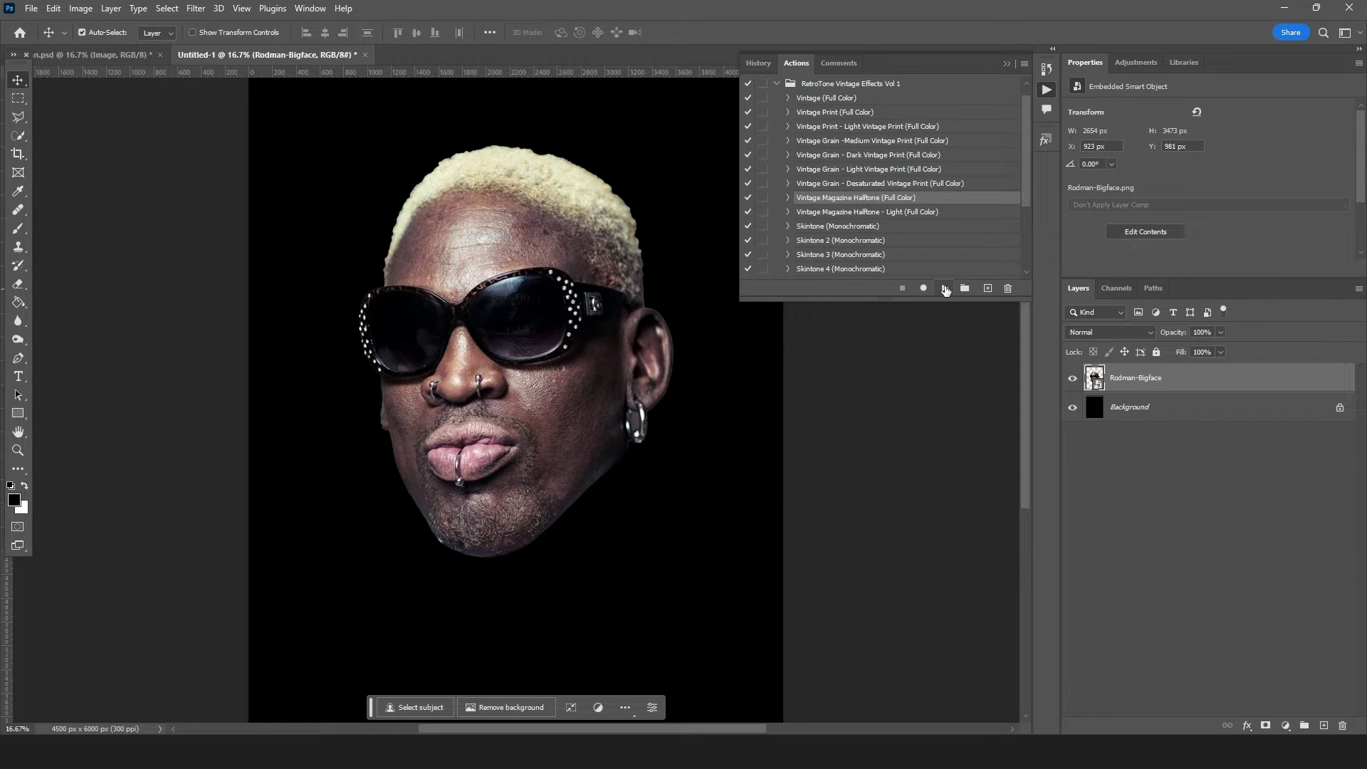
Run the Vintage Magazine Halftone (Full Color) action on the face image
{"action": "left_click", "coordinate": [945, 289]}
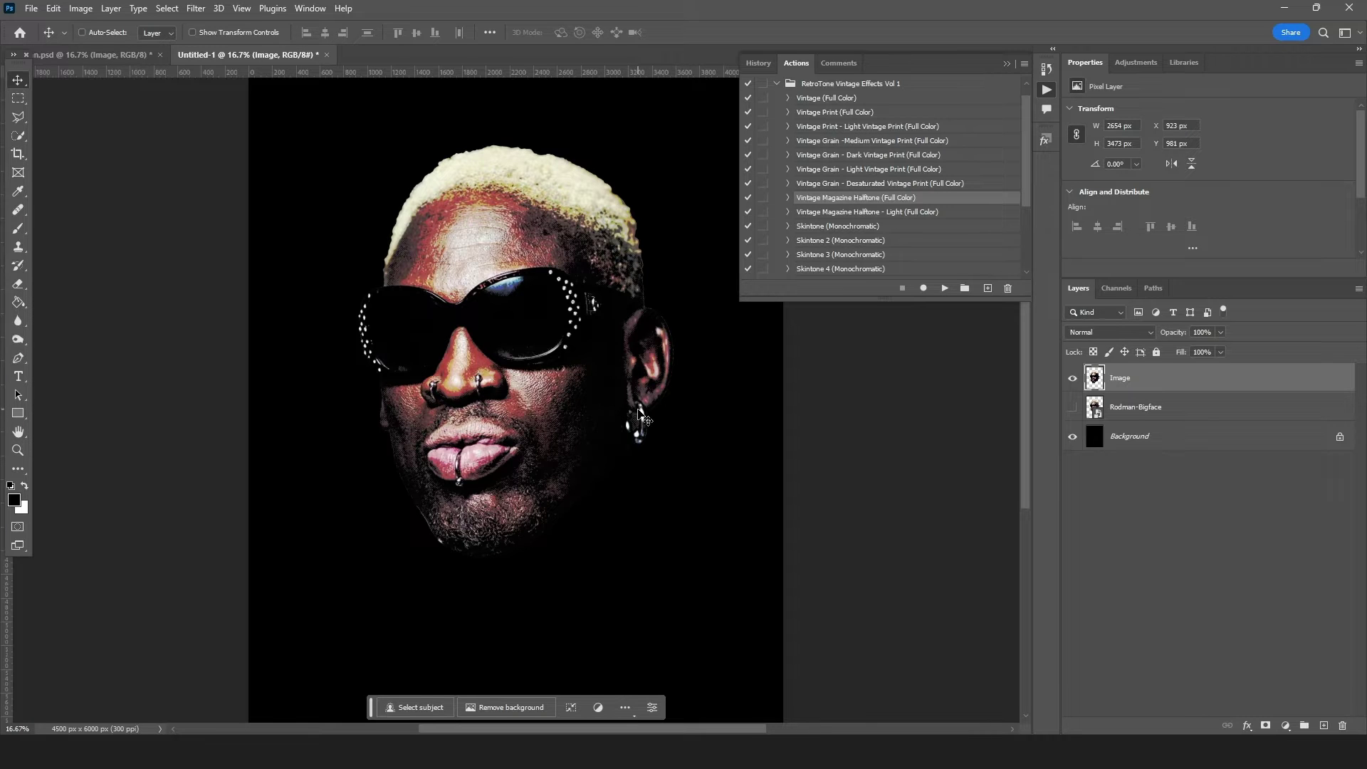
{"action": "key", "text": "ctrl+plus"}
{"action": "key", "text": "ctrl+plus"}
{"action": "key", "text": "ctrl+plus"}
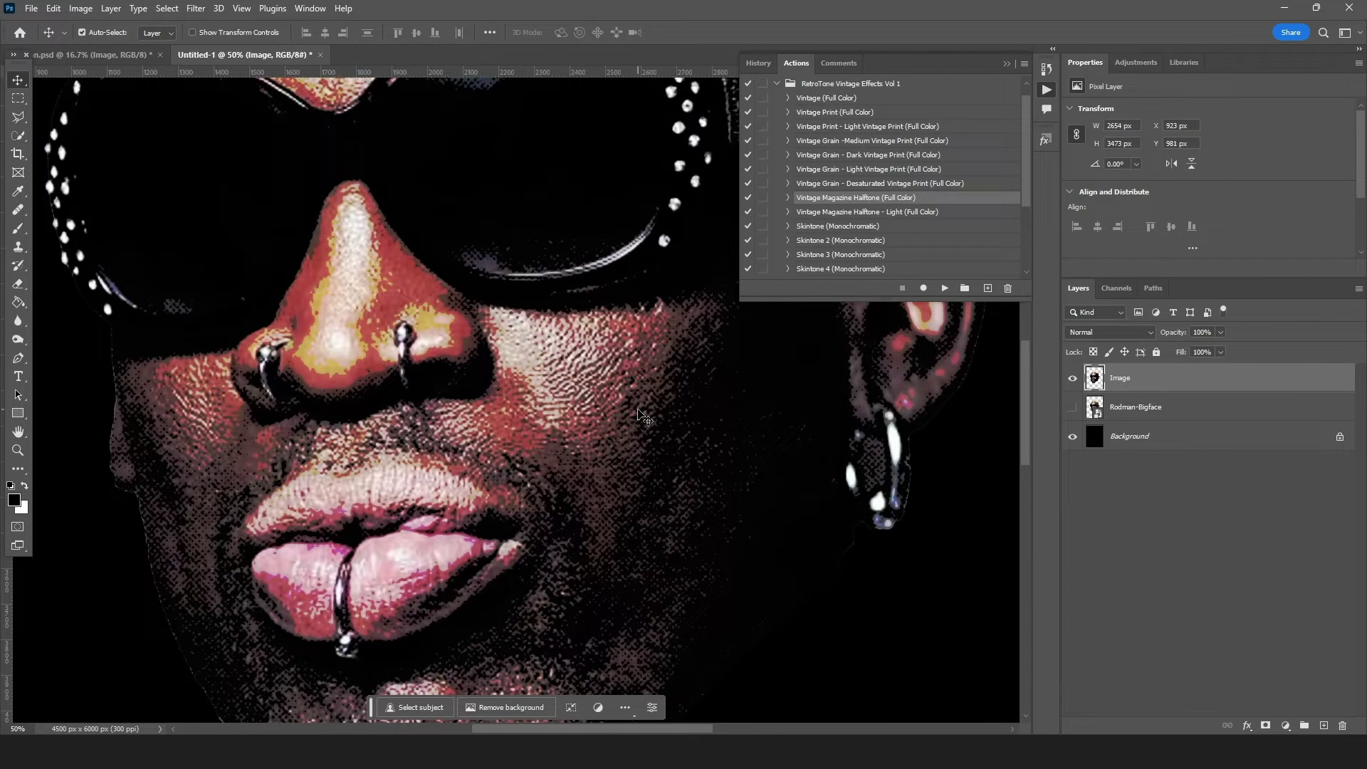
{"action": "scroll", "coordinate": [640, 417], "scroll_direction": "down", "scroll_amount": 1}
{"action": "scroll", "coordinate": [638, 410], "scroll_direction": "up", "scroll_amount": 2}
{"action": "scroll", "coordinate": [636, 401], "scroll_direction": "up", "scroll_amount": 3}
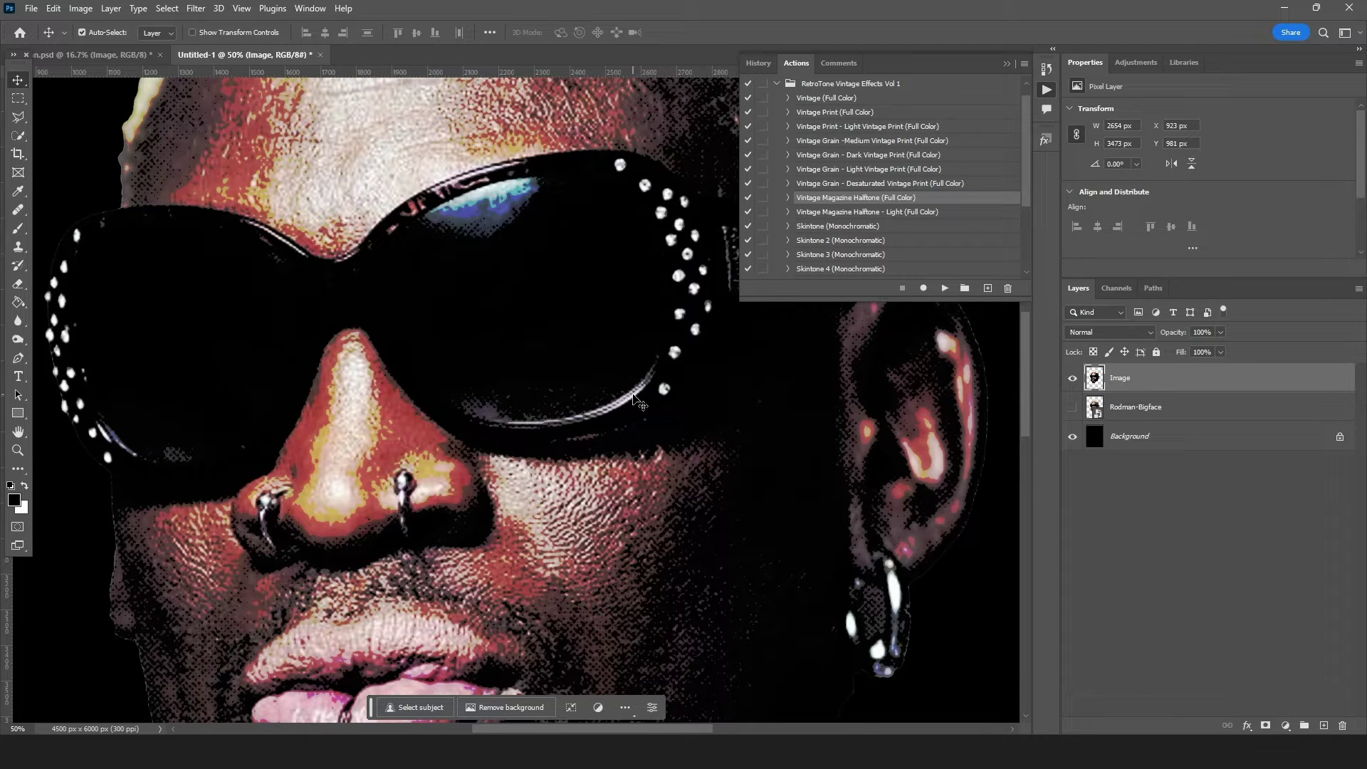
{"action": "key", "text": "ctrl+minus"}
{"action": "key", "text": "ctrl+minus"}
{"action": "key", "text": "ctrl+minus"}
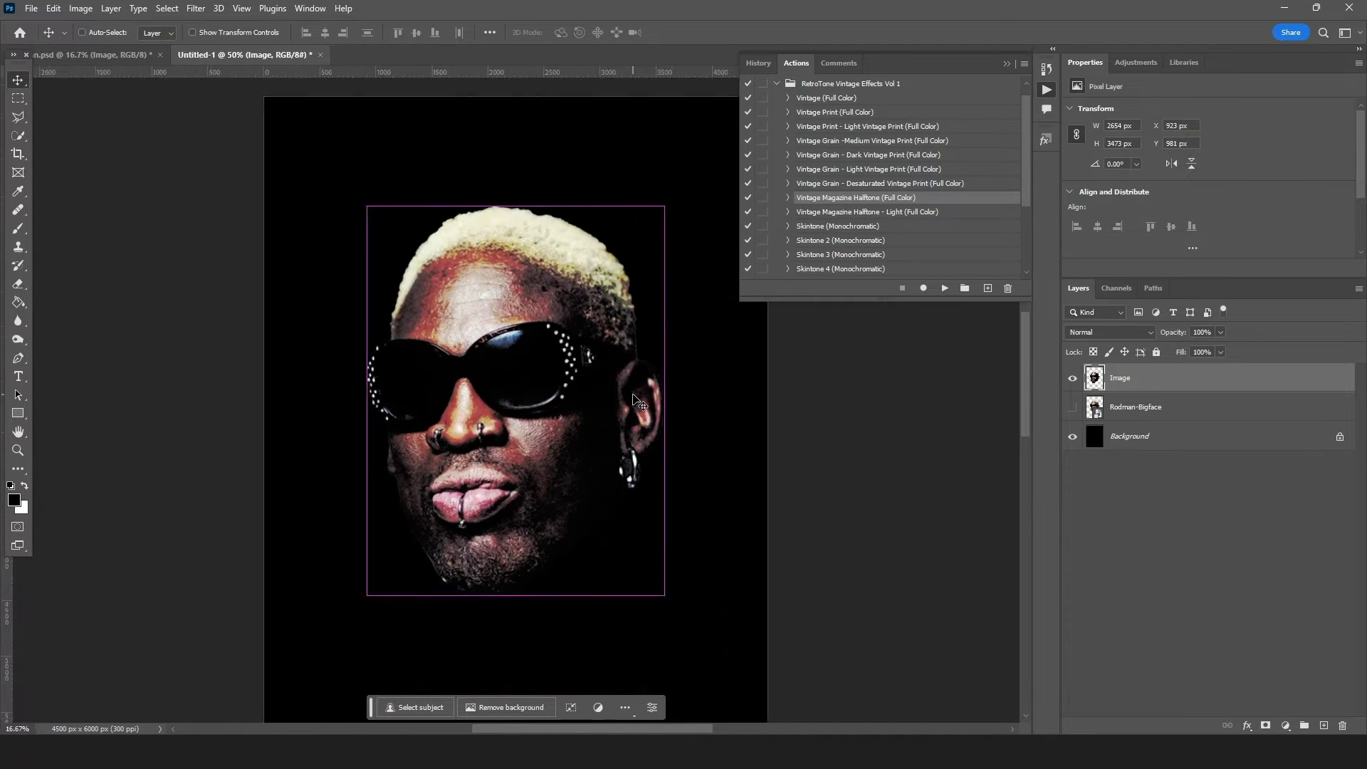
{"action": "key", "text": "ctrl+minus"}
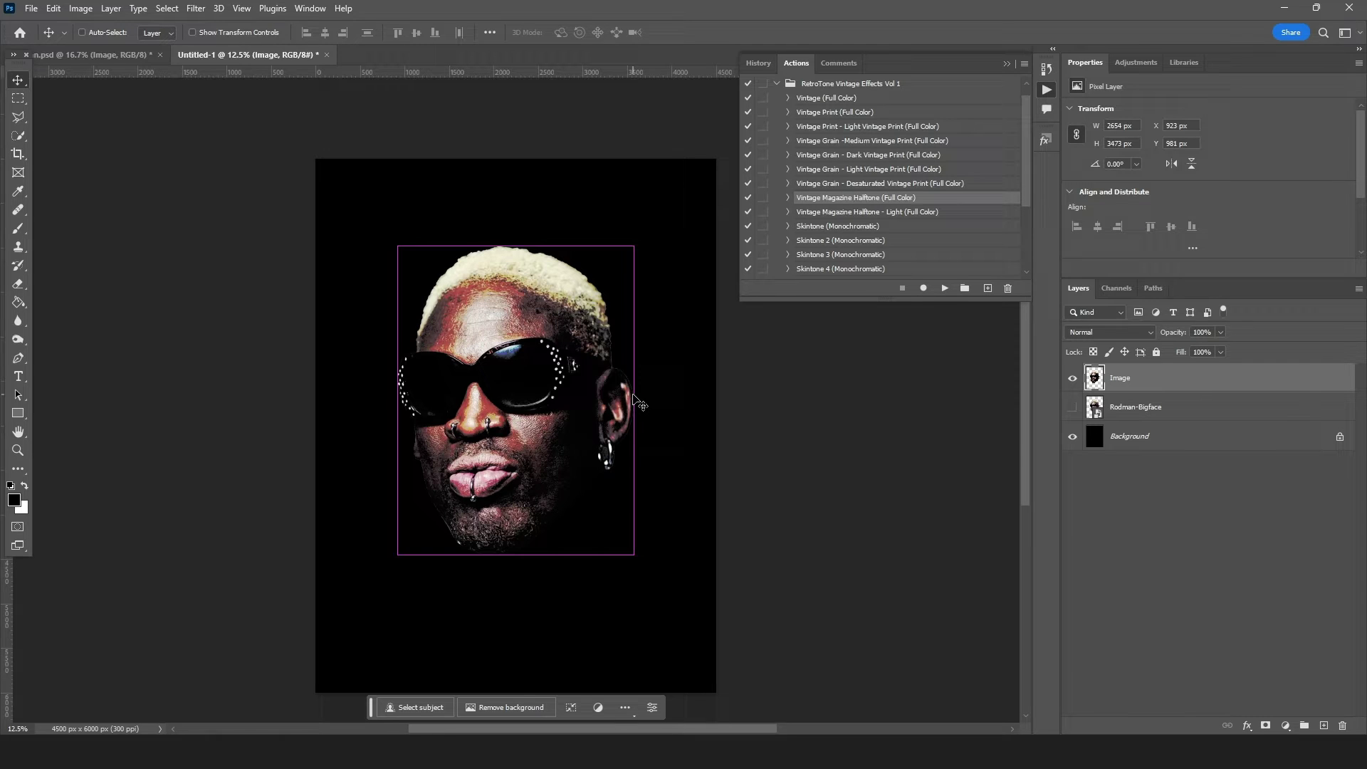
{"action": "key", "text": "ctrl+plus"}
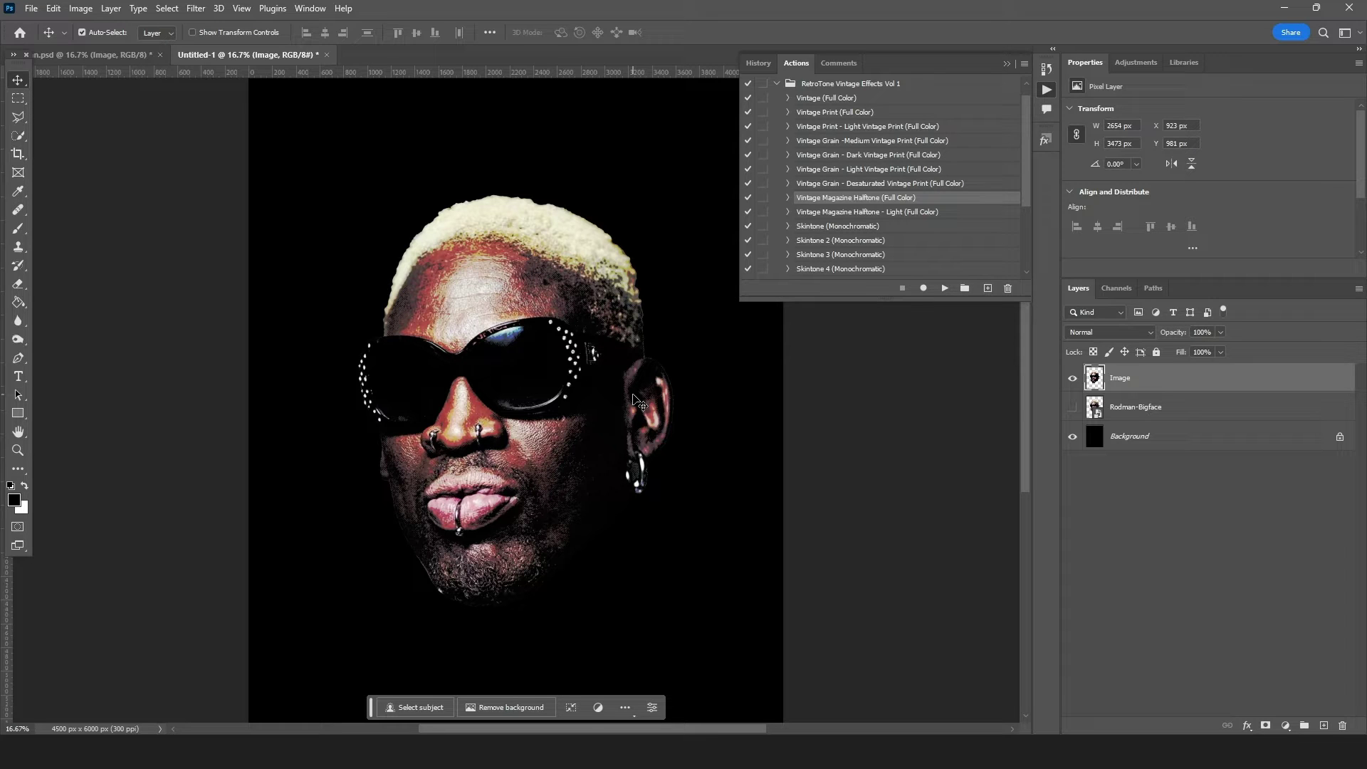
Add a Levels adjustment clipped to the Image layer with input levels 25, 1.34 and 255
{"action": "left_click", "coordinate": [1130, 63]}
{"action": "scroll", "coordinate": [1208, 182], "scroll_direction": "down", "scroll_amount": 3}
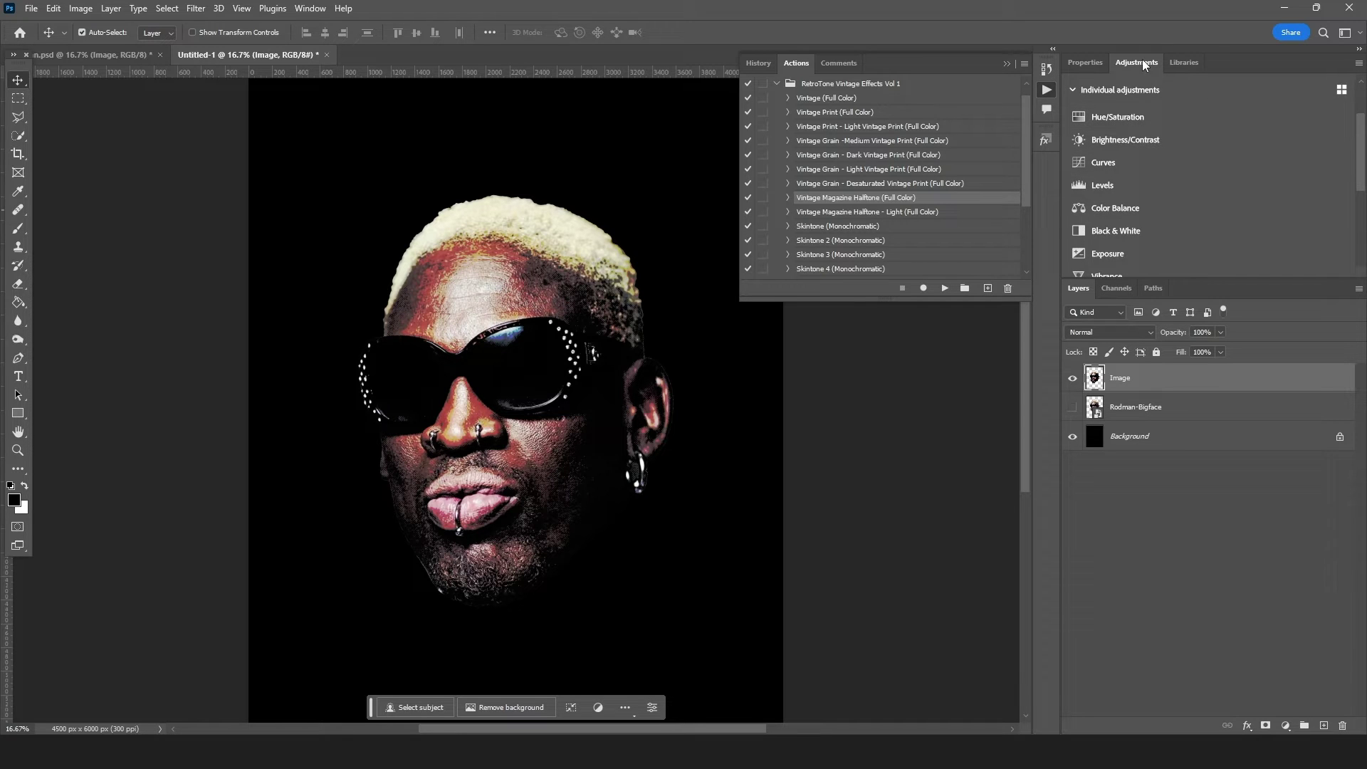
{"action": "left_click", "coordinate": [1160, 185]}
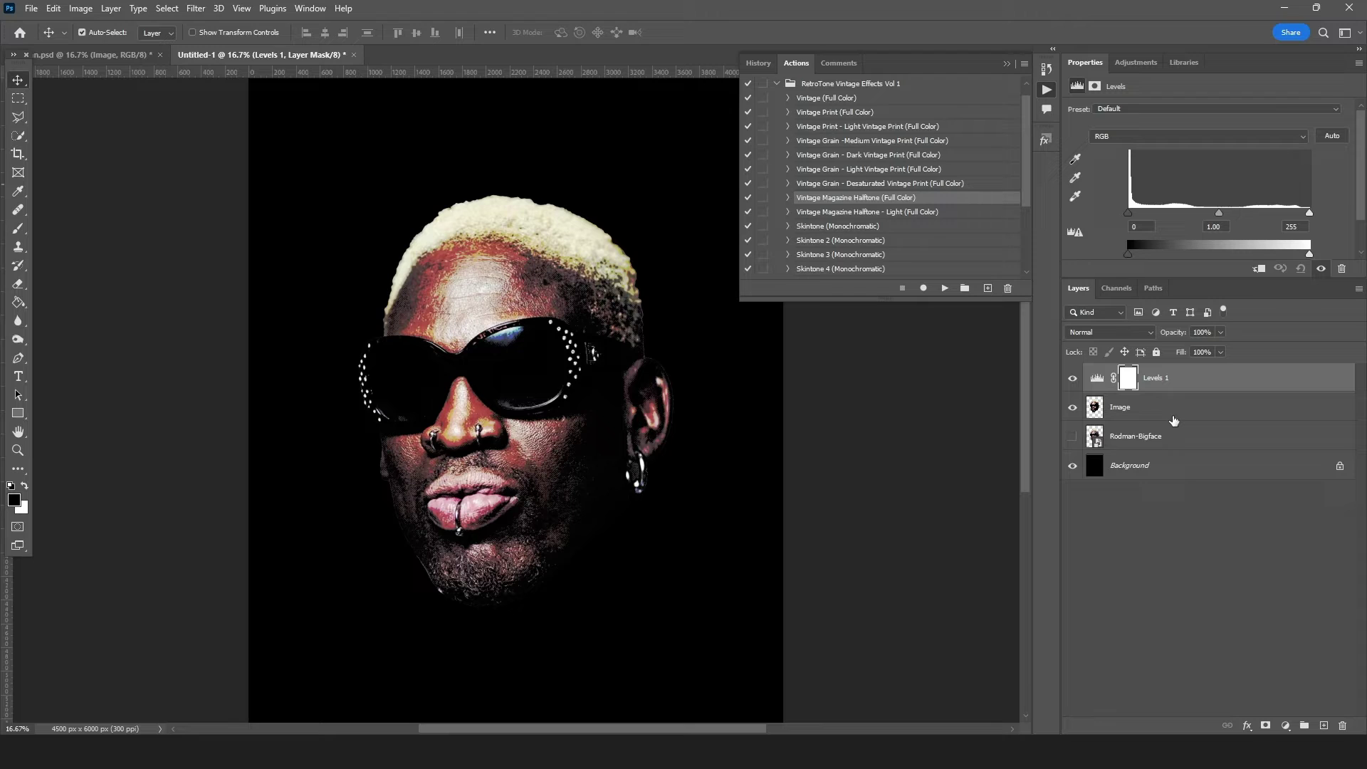
{"action": "left_click", "coordinate": [1258, 271]}
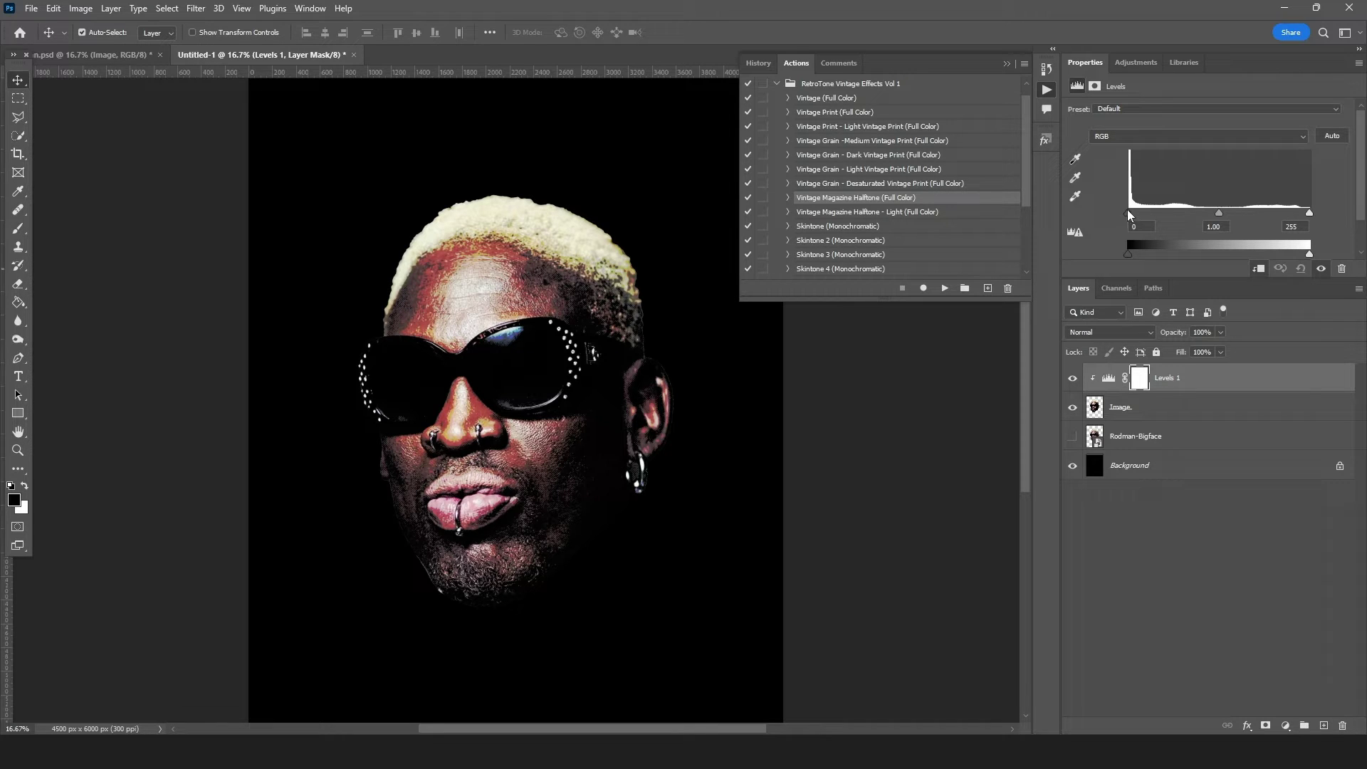
{"action": "left_click_drag", "start_coordinate": [1127, 212], "coordinate": [1143, 211]}
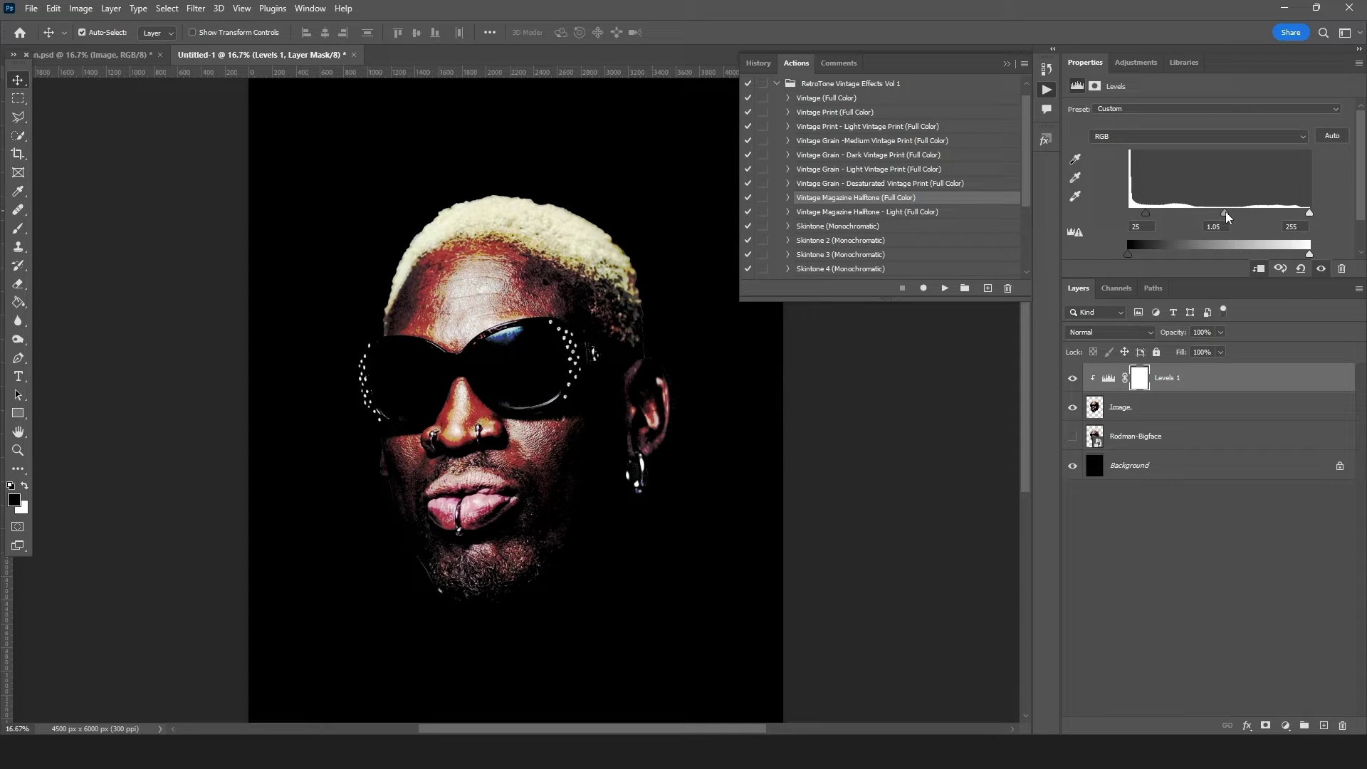
{"action": "left_click_drag", "start_coordinate": [1225, 211], "coordinate": [1211, 216]}
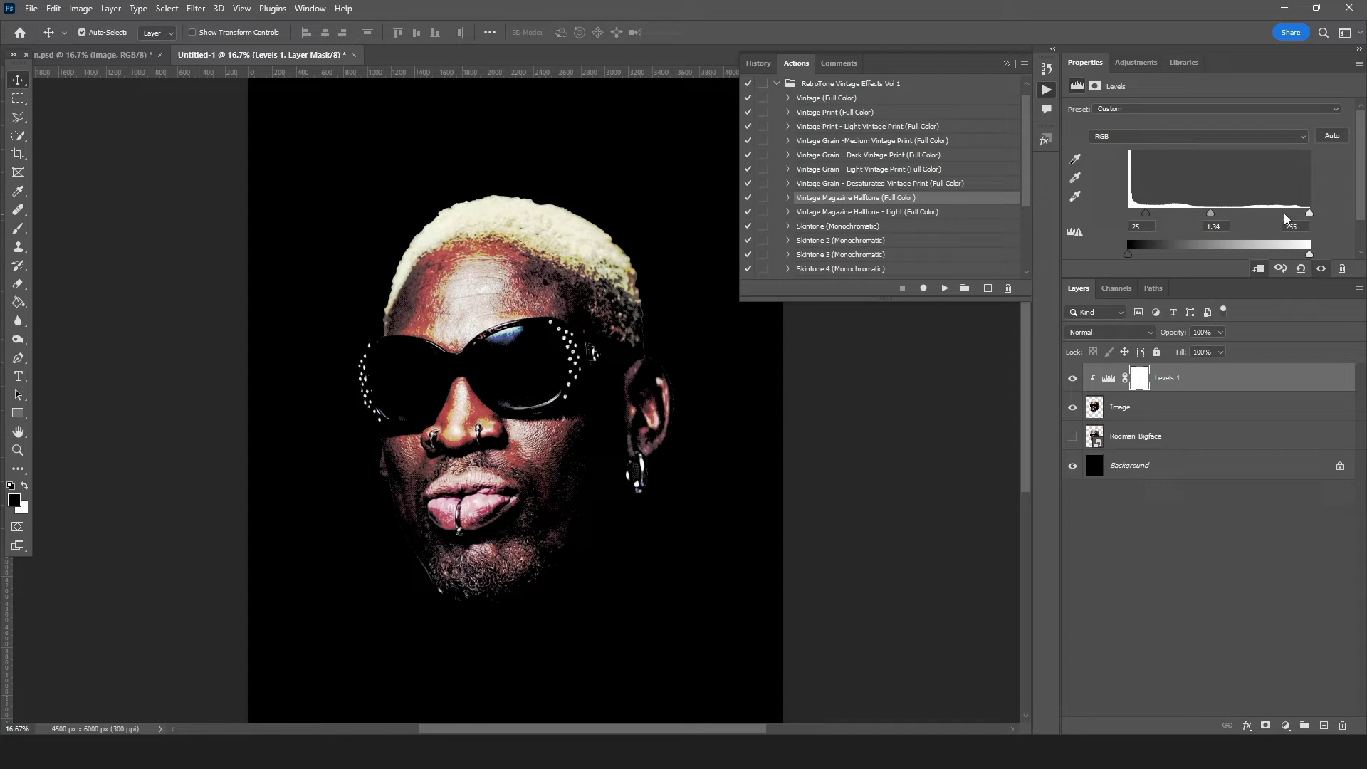
{"action": "mouse_move", "coordinate": [1308, 213]}
{"action": "left_mouse_down"}
{"action": "mouse_move", "coordinate": [1292, 217]}
{"action": "mouse_move", "coordinate": [1313, 218]}
{"action": "left_mouse_up"}
Add a Hue/Saturation adjustment clipped above Levels 1, with Saturation set to -5
{"action": "left_click", "coordinate": [1141, 63]}
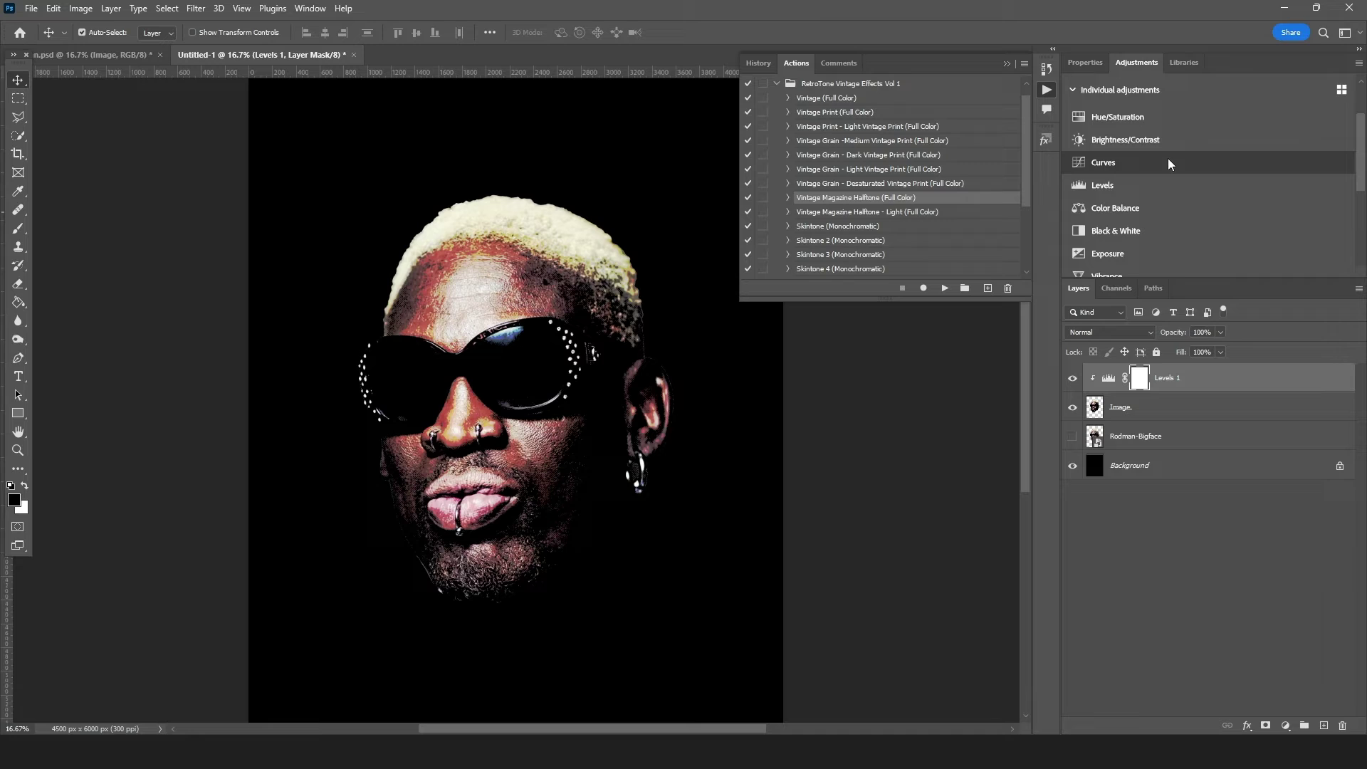
{"action": "left_click", "coordinate": [1160, 115]}
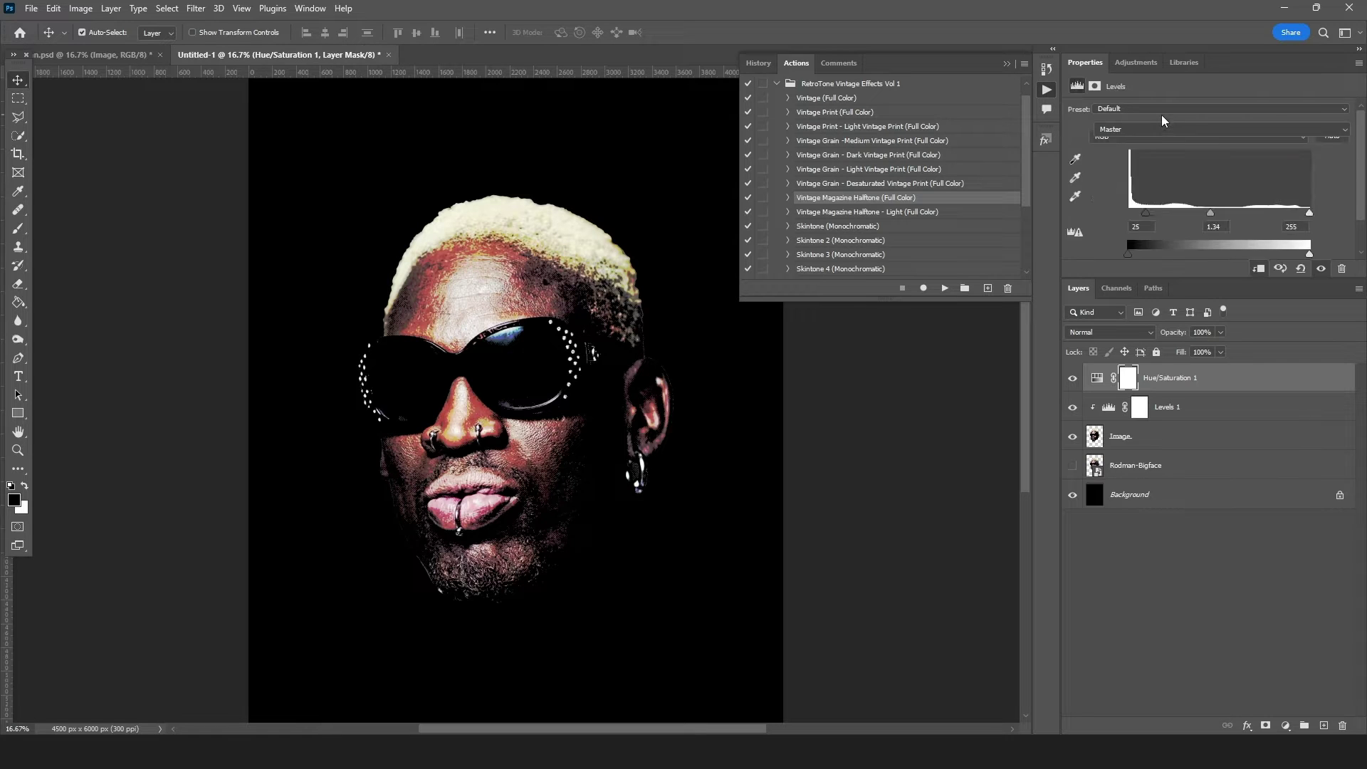
{"action": "left_click", "coordinate": [1258, 270]}
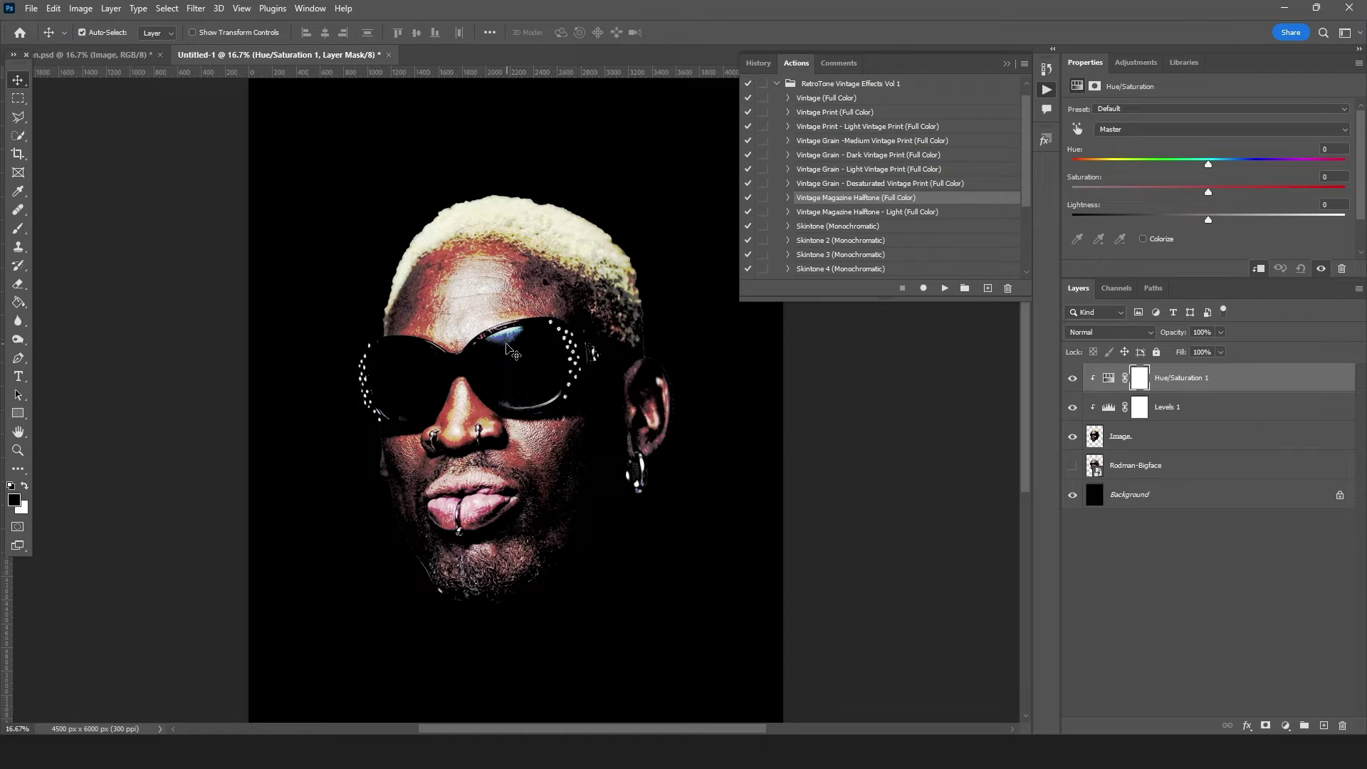
{"action": "left_click_drag", "start_coordinate": [1208, 192], "coordinate": [1084, 194]}
{"action": "left_click_drag", "start_coordinate": [1186, 192], "coordinate": [1198, 193]}
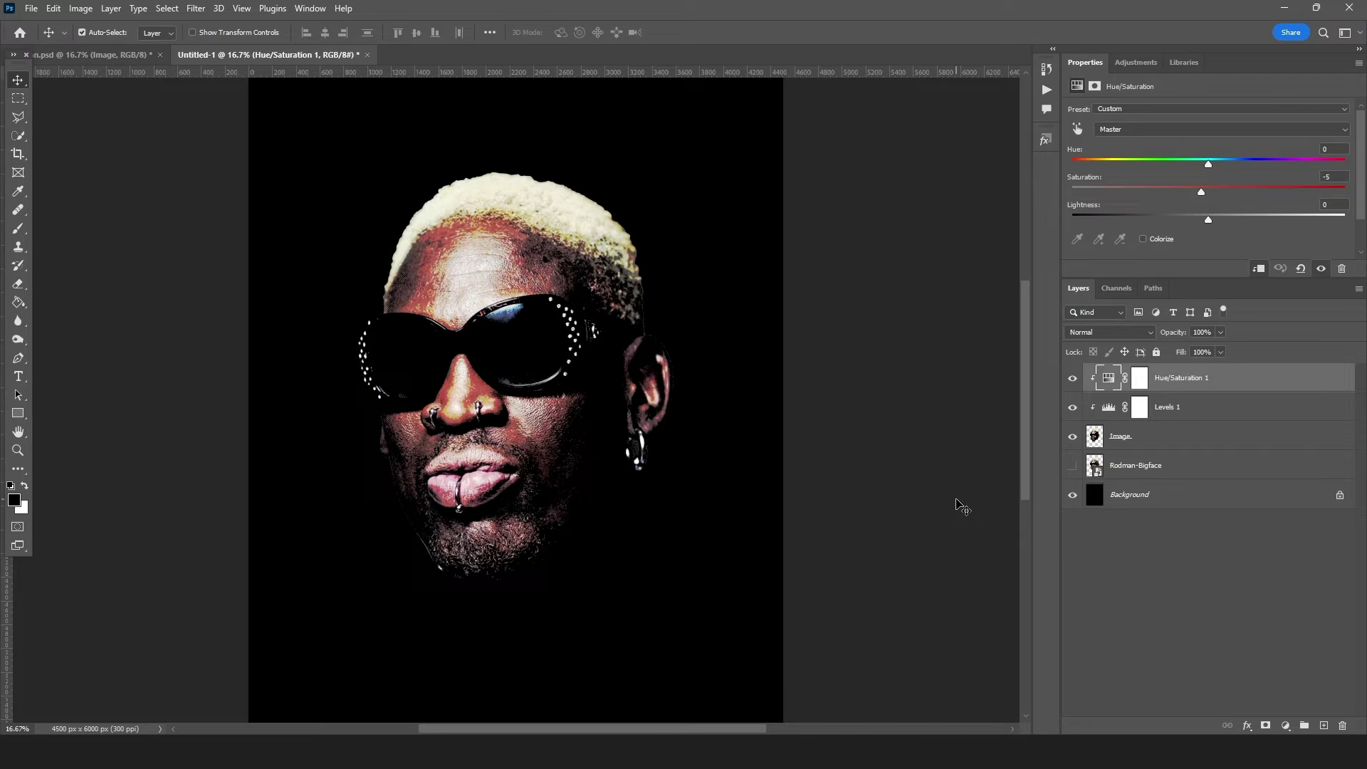
Drag Rodman-Signature.png onto the portrait, position it beside the chin, and commit it
{"action": "key", "text": "alt+Tab"}
{"action": "left_click", "coordinate": [643, 161]}
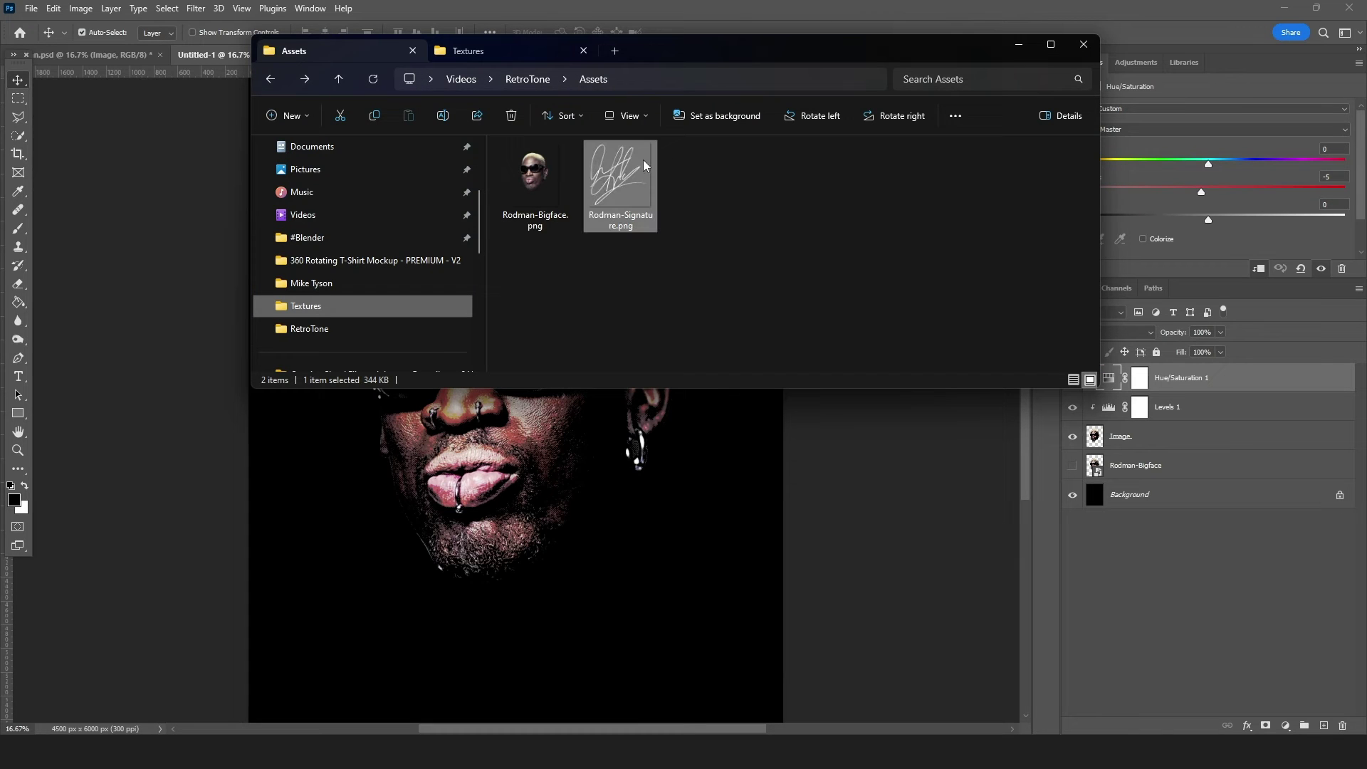
{"action": "mouse_move", "coordinate": [607, 173]}
{"action": "left_mouse_down"}
{"action": "mouse_move", "coordinate": [721, 504]}
{"action": "mouse_move", "coordinate": [620, 556]}
{"action": "left_mouse_up"}
{"action": "mouse_move", "coordinate": [513, 396]}
{"action": "left_mouse_down"}
{"action": "mouse_move", "coordinate": [580, 490]}
{"action": "mouse_move", "coordinate": [643, 508]}
{"action": "left_mouse_up"}
{"action": "key", "text": "Return"}
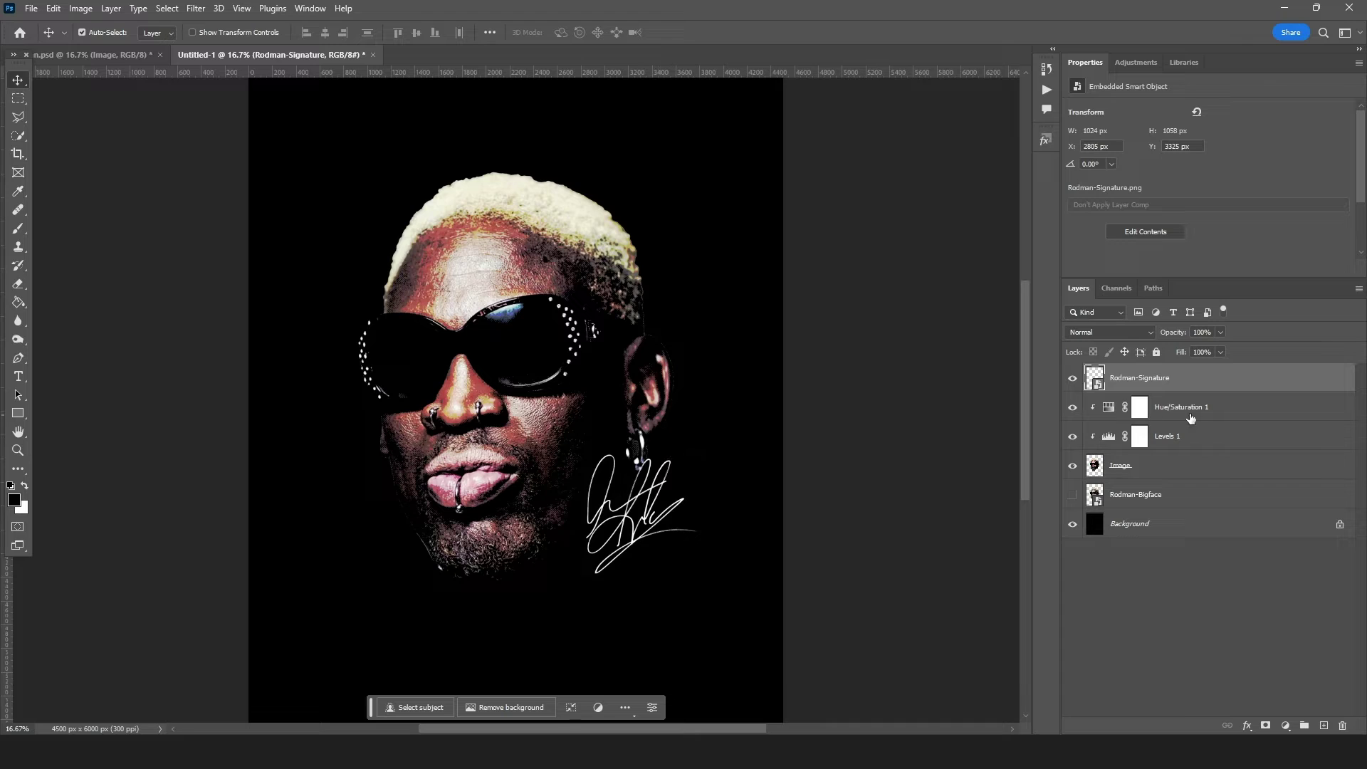
Group the layers from Rodman-Signature to Image into Group 1 and add a white layer mask
{"action": "left_click", "coordinate": [1178, 472], "text": "shift"}
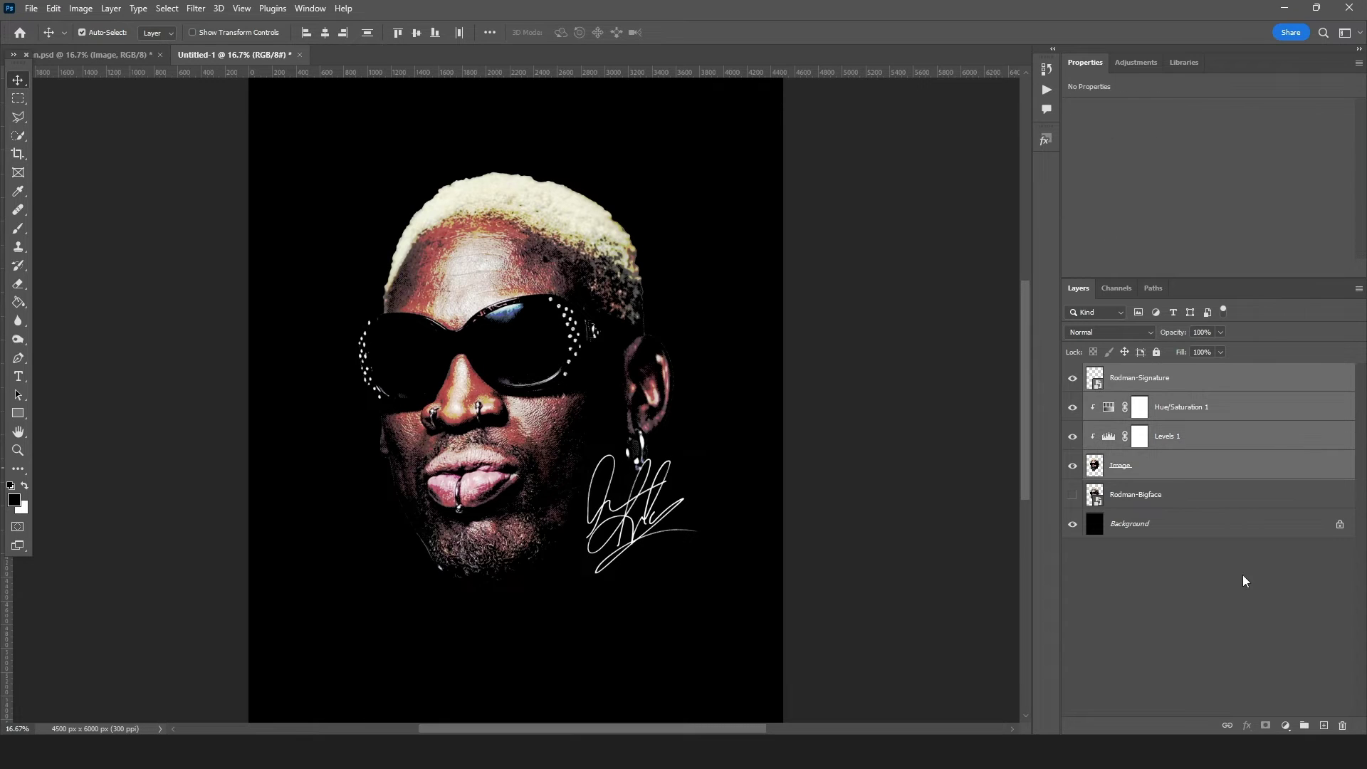
{"action": "left_click", "coordinate": [1305, 726]}
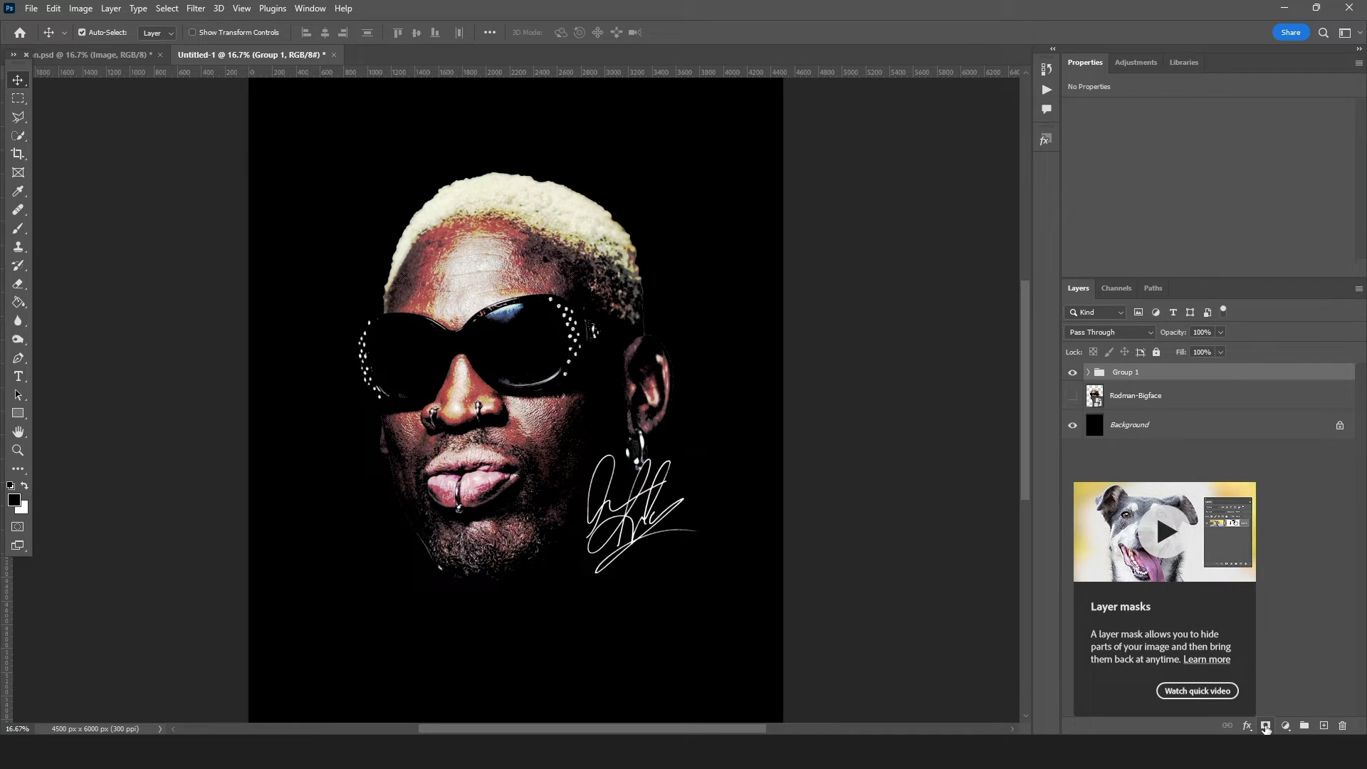
{"action": "left_click", "coordinate": [1265, 725]}
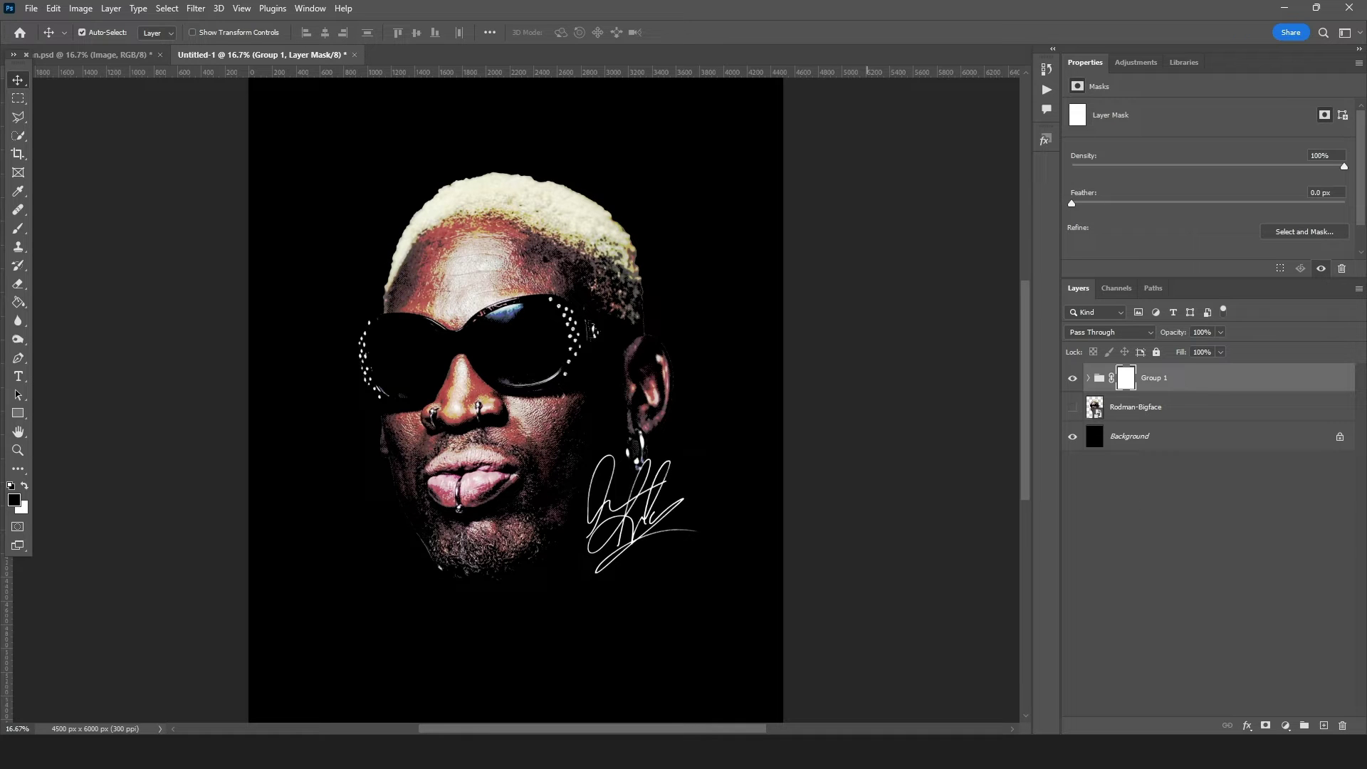
Open 09-Vertical Cracks Grunge.png from the Textures folder with Adobe Photoshop 2023
{"action": "mouse_move", "coordinate": [748, 756]}
{"action": "left_click", "coordinate": [686, 664]}
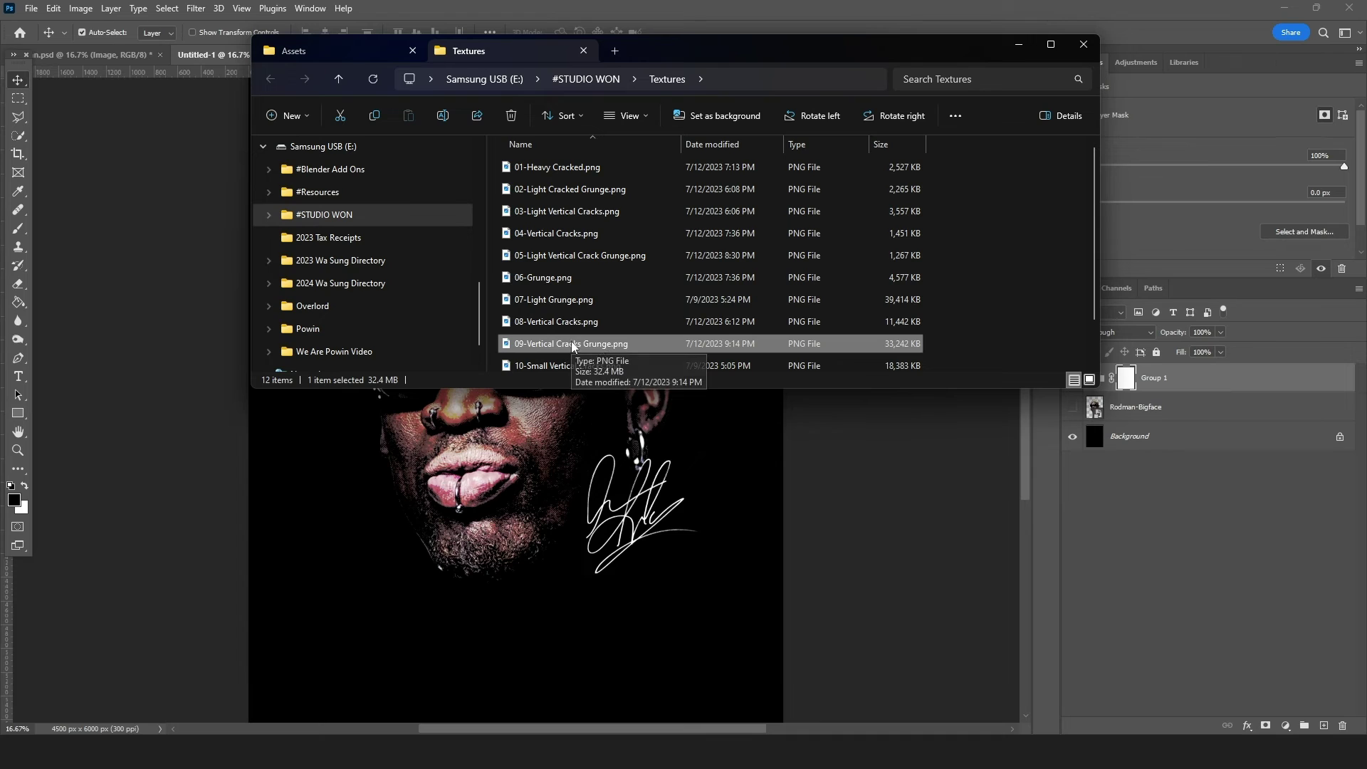
{"action": "right_click", "coordinate": [653, 343]}
{"action": "mouse_move", "coordinate": [722, 363]}
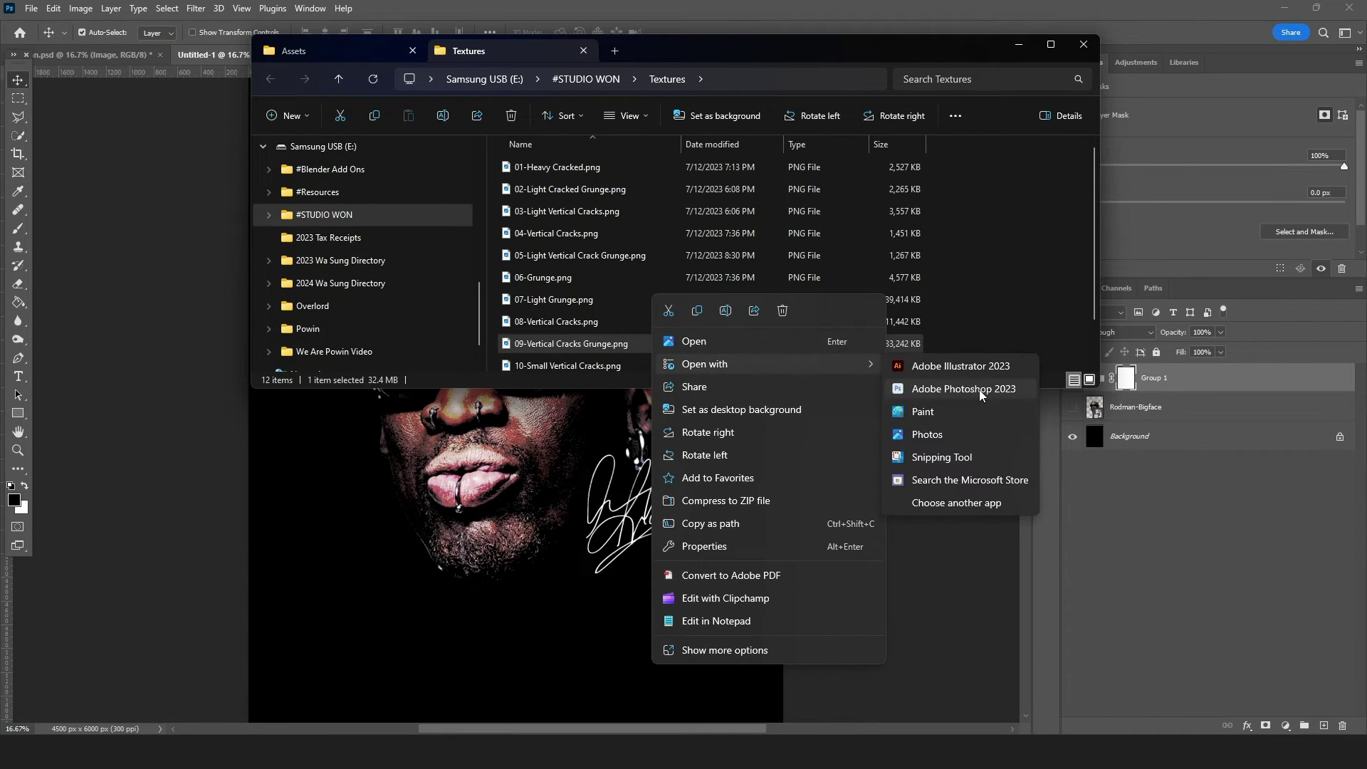
{"action": "left_click", "coordinate": [962, 389]}
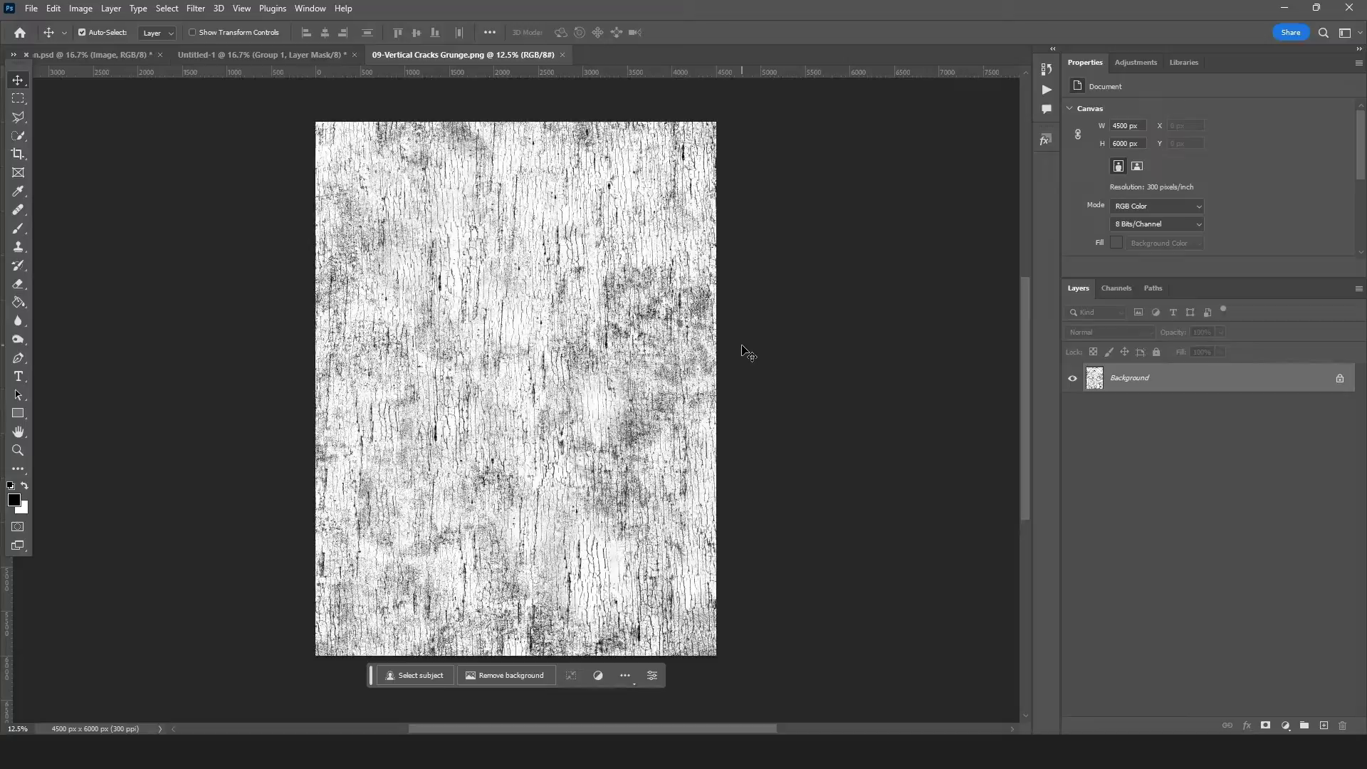
Zoom in and out over the crack texture, then select the whole image
{"action": "key", "text": "ctrl+plus"}
{"action": "key", "text": "ctrl+plus"}
{"action": "key", "text": "ctrl+plus"}
{"action": "key", "text": "ctrl+plus"}
{"action": "key", "text": "ctrl+plus"}
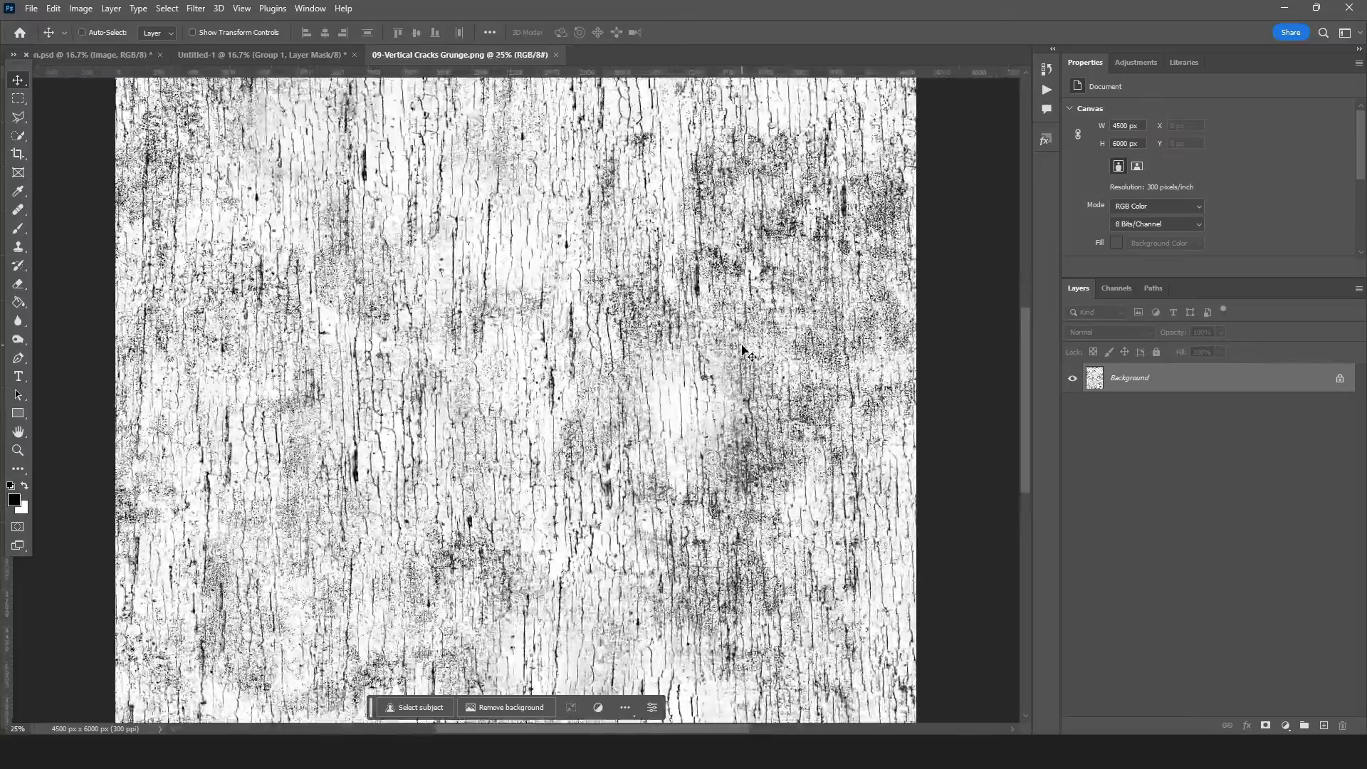
{"action": "key", "text": "ctrl+minus"}
{"action": "key", "text": "ctrl+minus"}
{"action": "key", "text": "ctrl+minus"}
{"action": "key", "text": "ctrl+minus"}
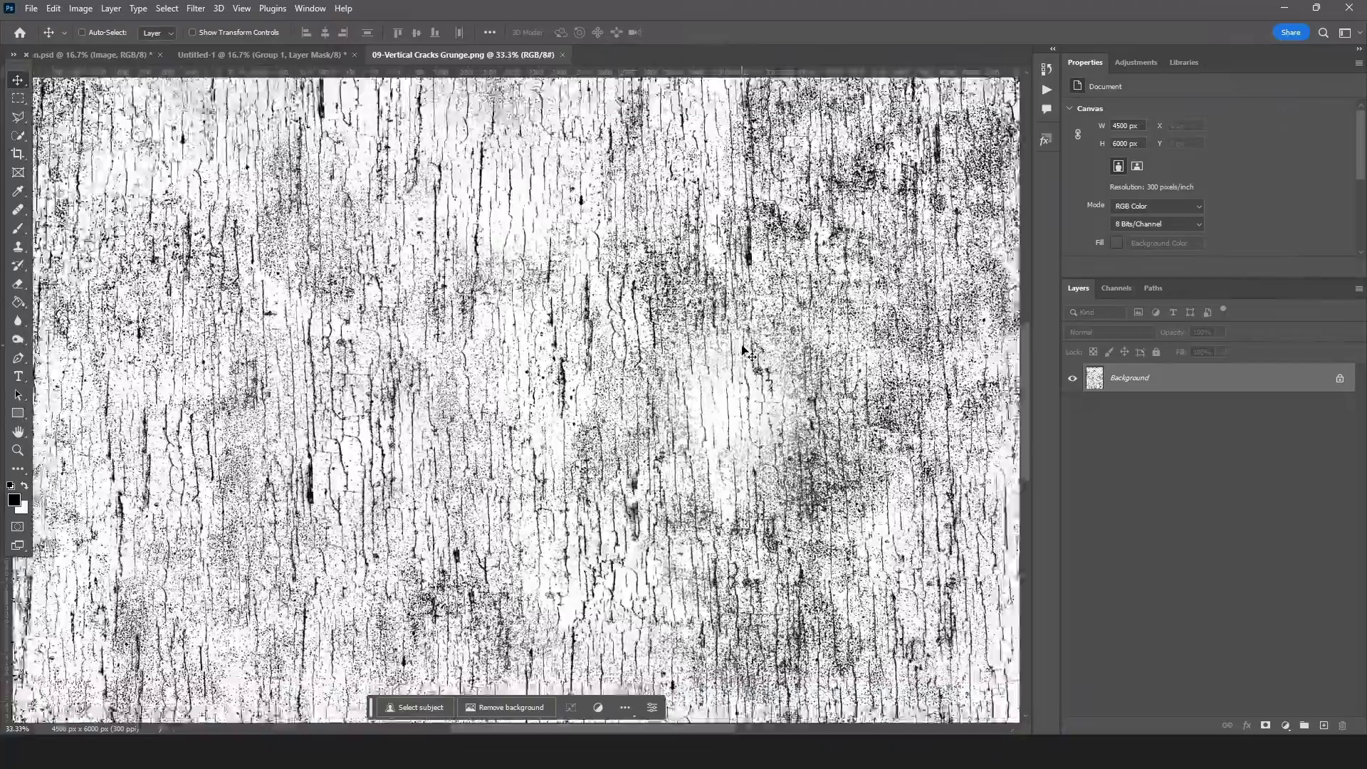
{"action": "key", "text": "ctrl+minus"}
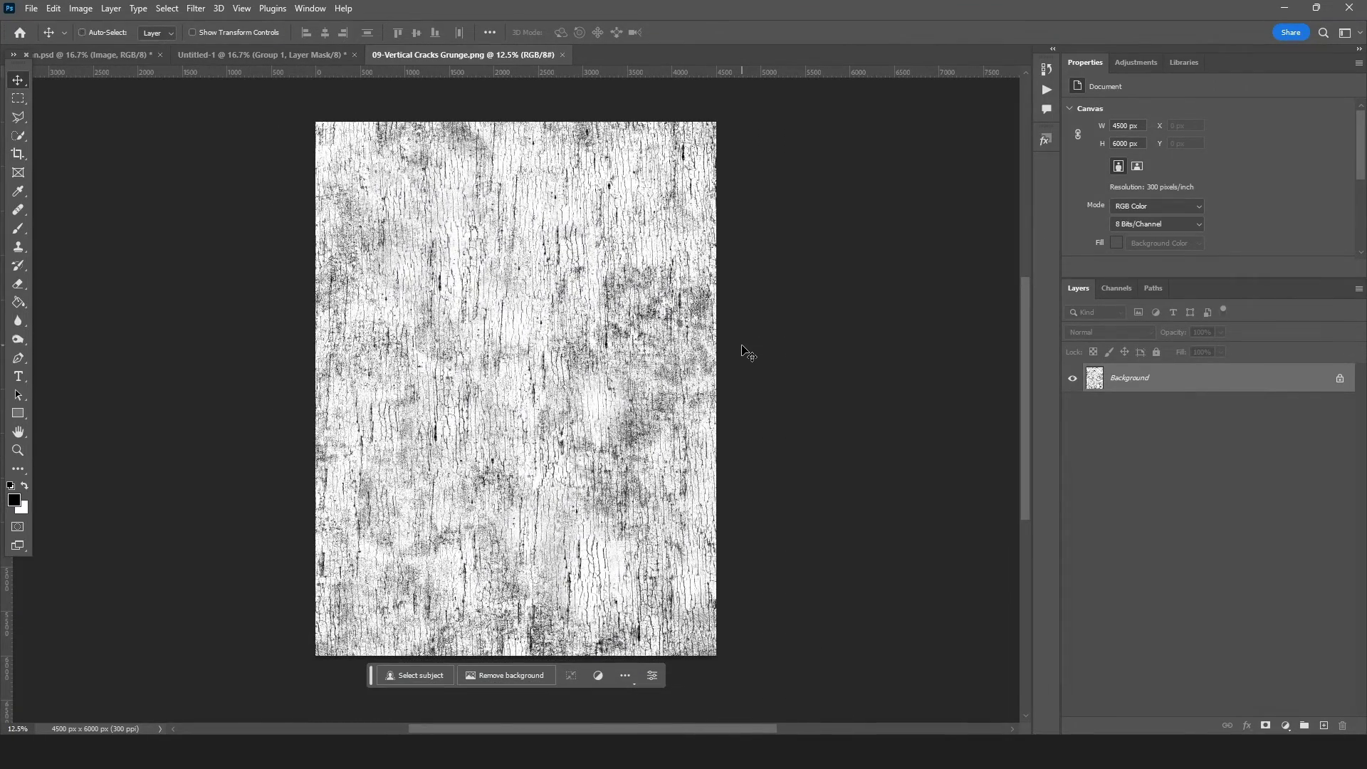
{"action": "key", "text": "ctrl+a"}
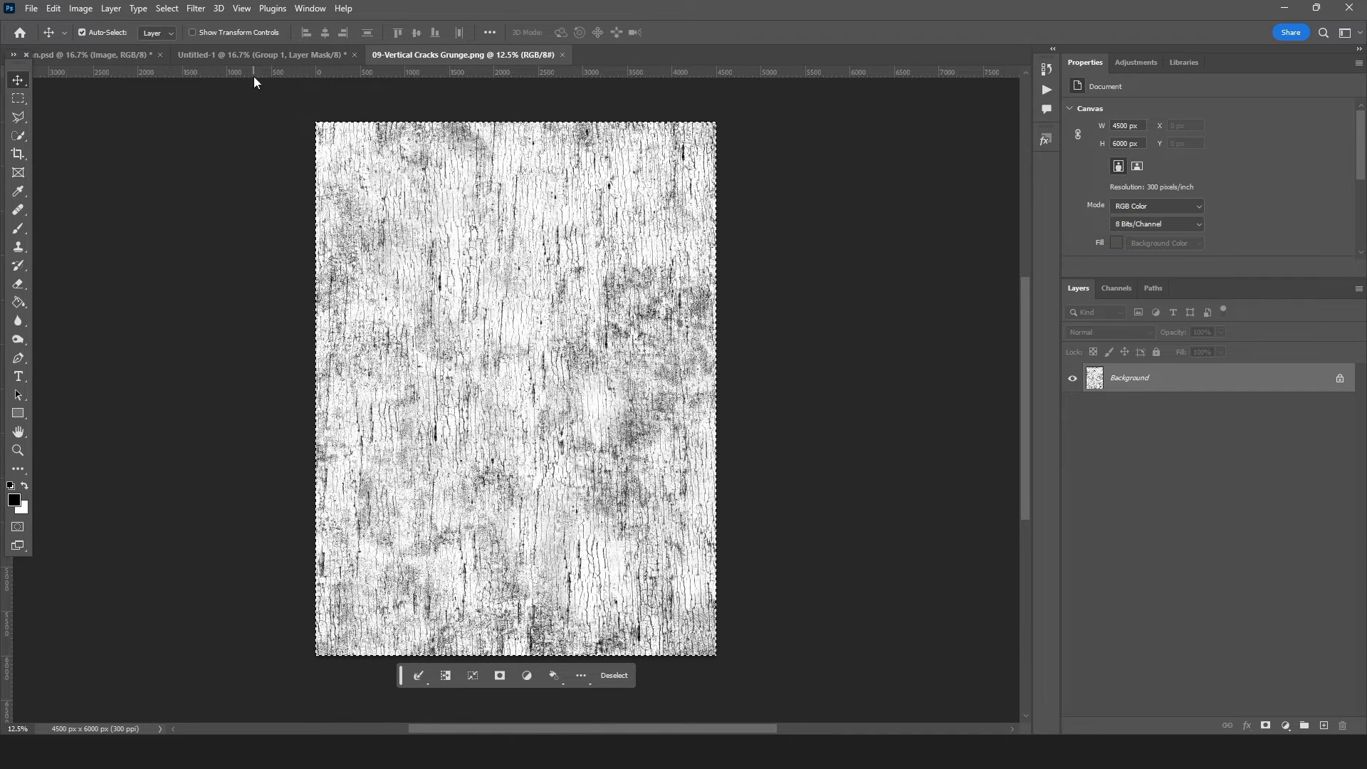
Paste the vertical crack texture into Group 1's layer mask in the Untitled-1 portrait
{"action": "left_click", "coordinate": [266, 54]}
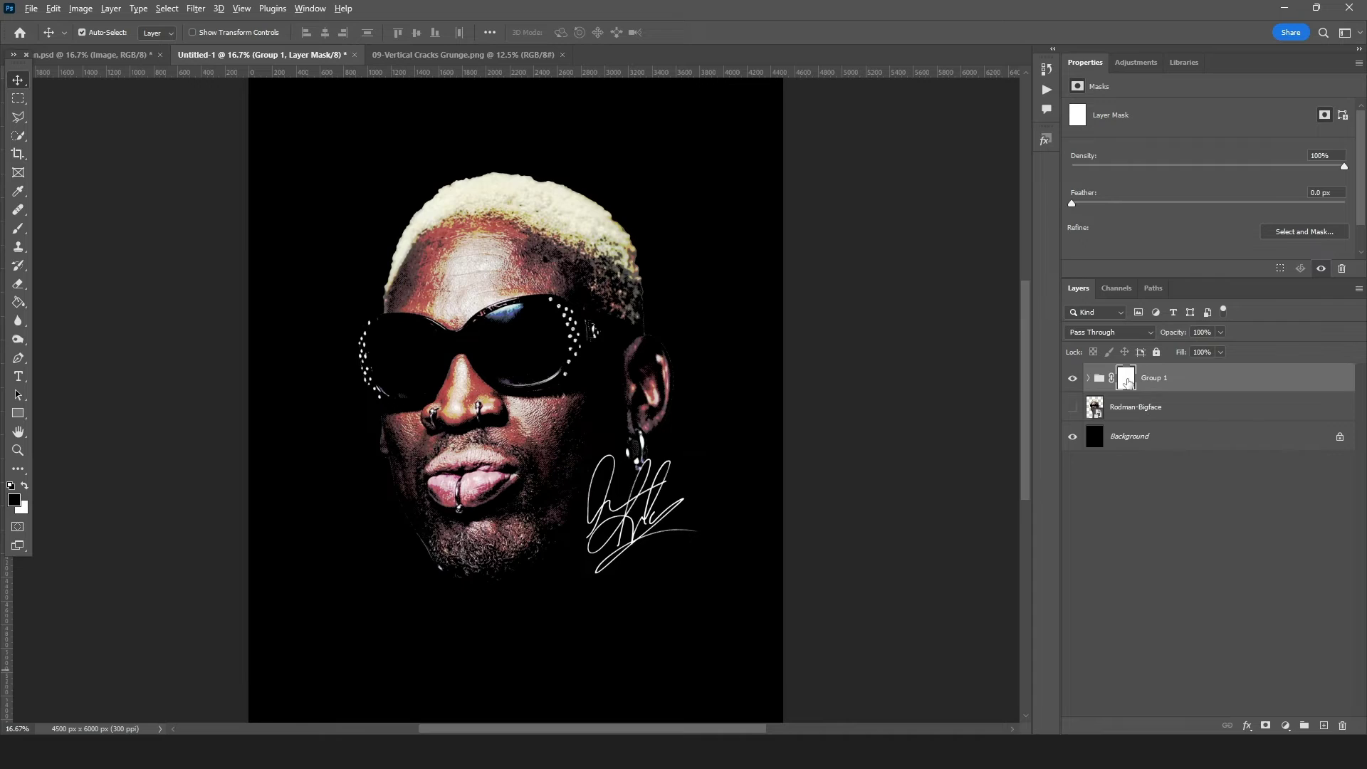
{"action": "left_click", "coordinate": [1127, 382], "text": "alt"}
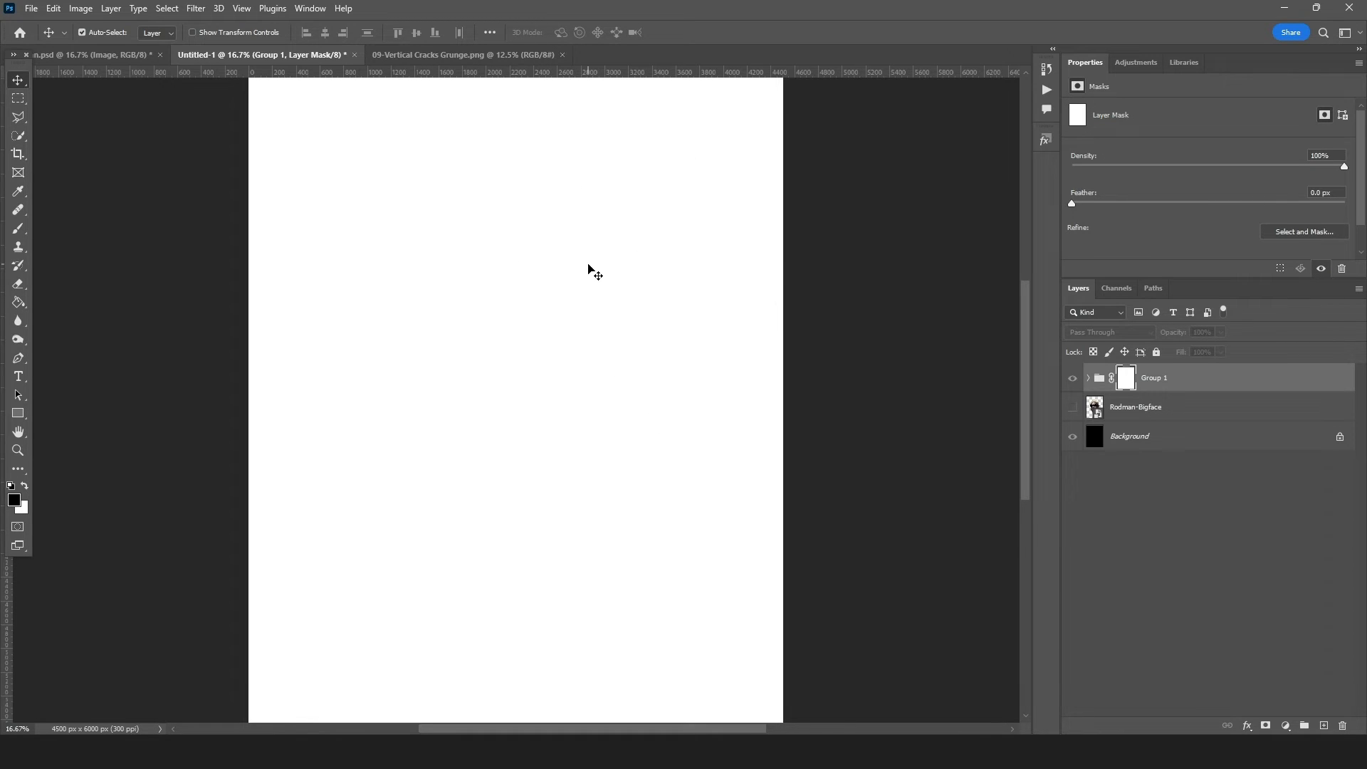
{"action": "key", "text": "ctrl"}
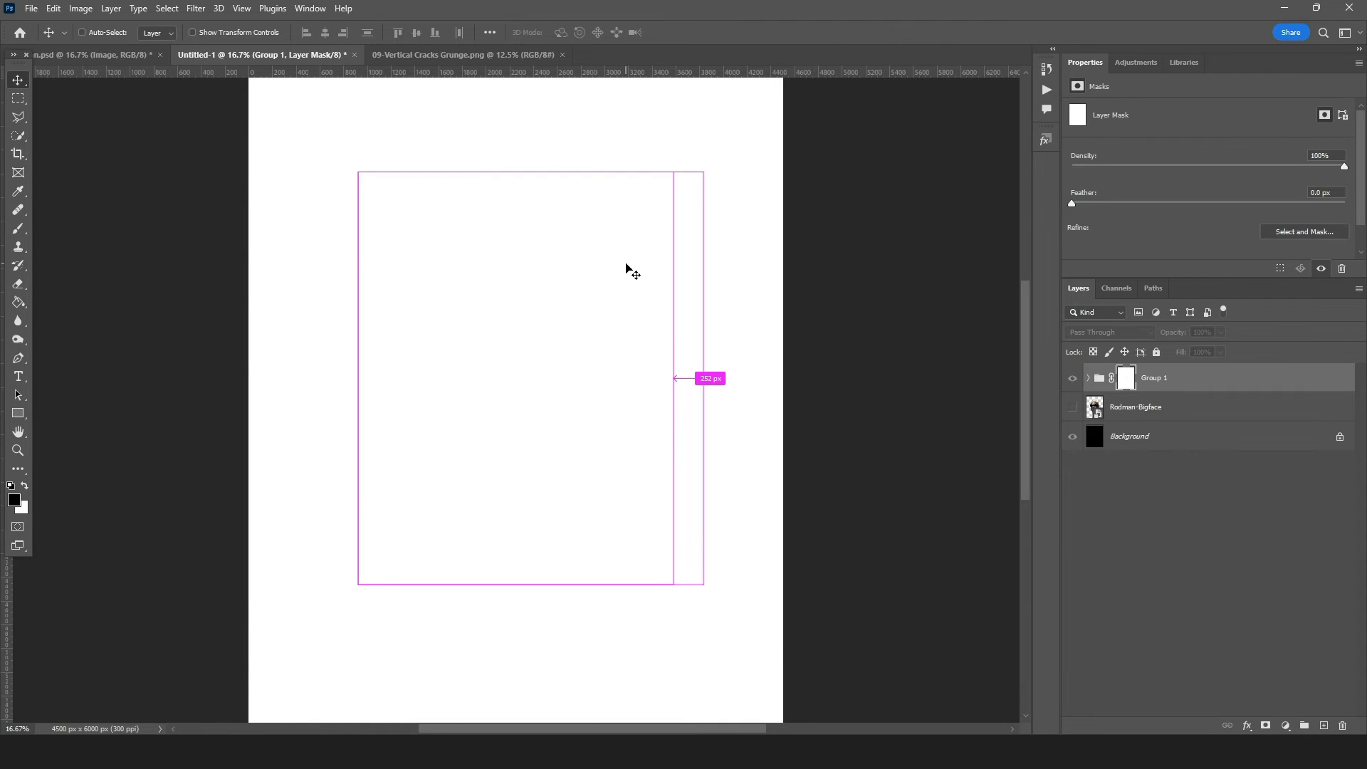
{"action": "key", "text": "ctrl+v"}
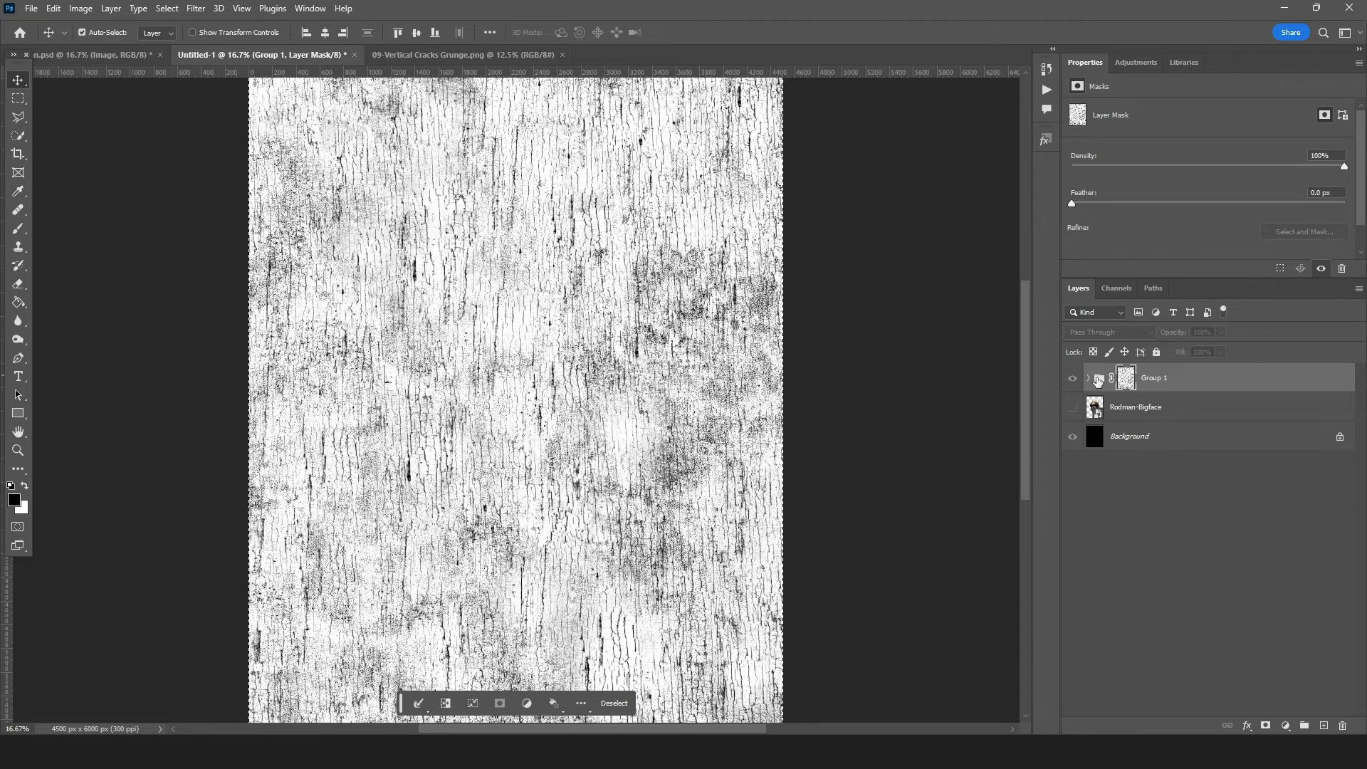
Hide the Background, nudge the textured portrait upward, and zoom in to inspect the cracked face
{"action": "left_click", "coordinate": [1098, 379]}
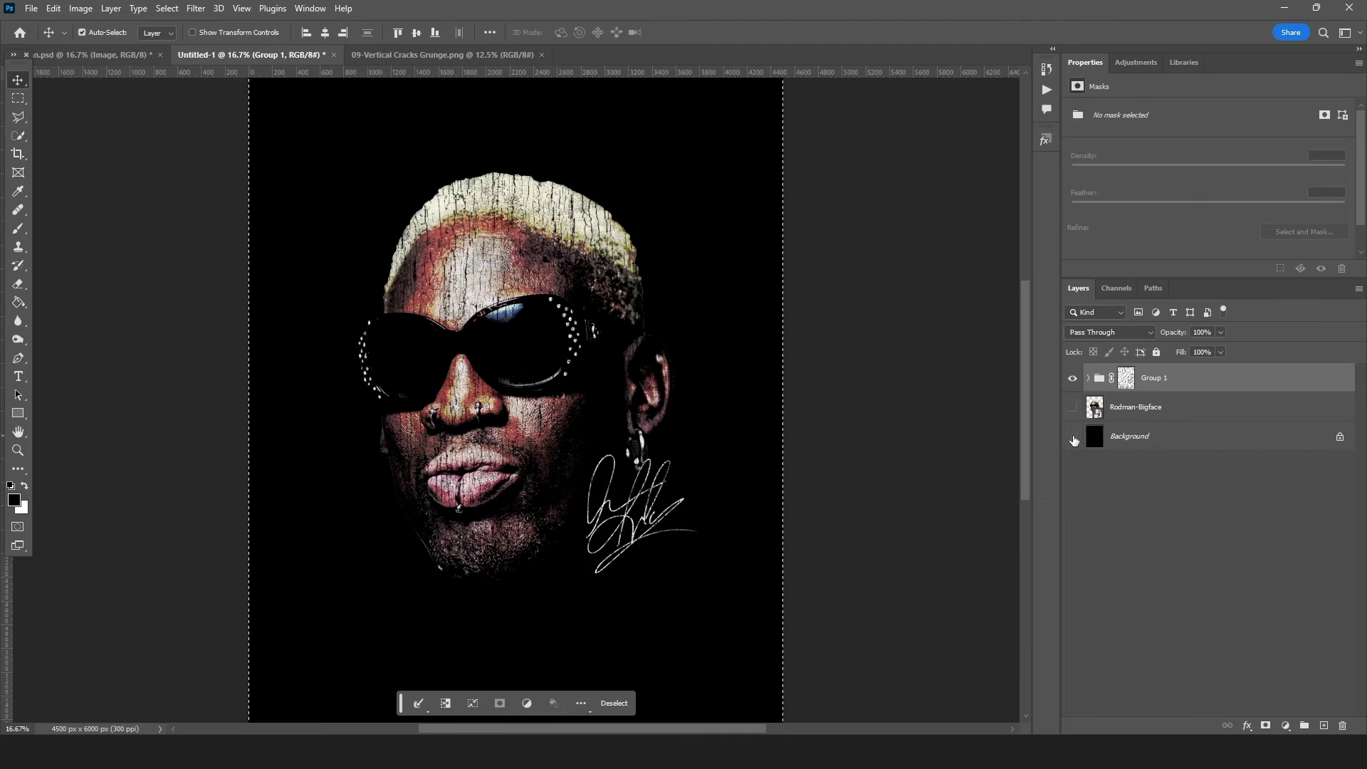
{"action": "left_click", "coordinate": [1072, 437]}
{"action": "left_click_drag", "start_coordinate": [669, 378], "coordinate": [669, 342]}
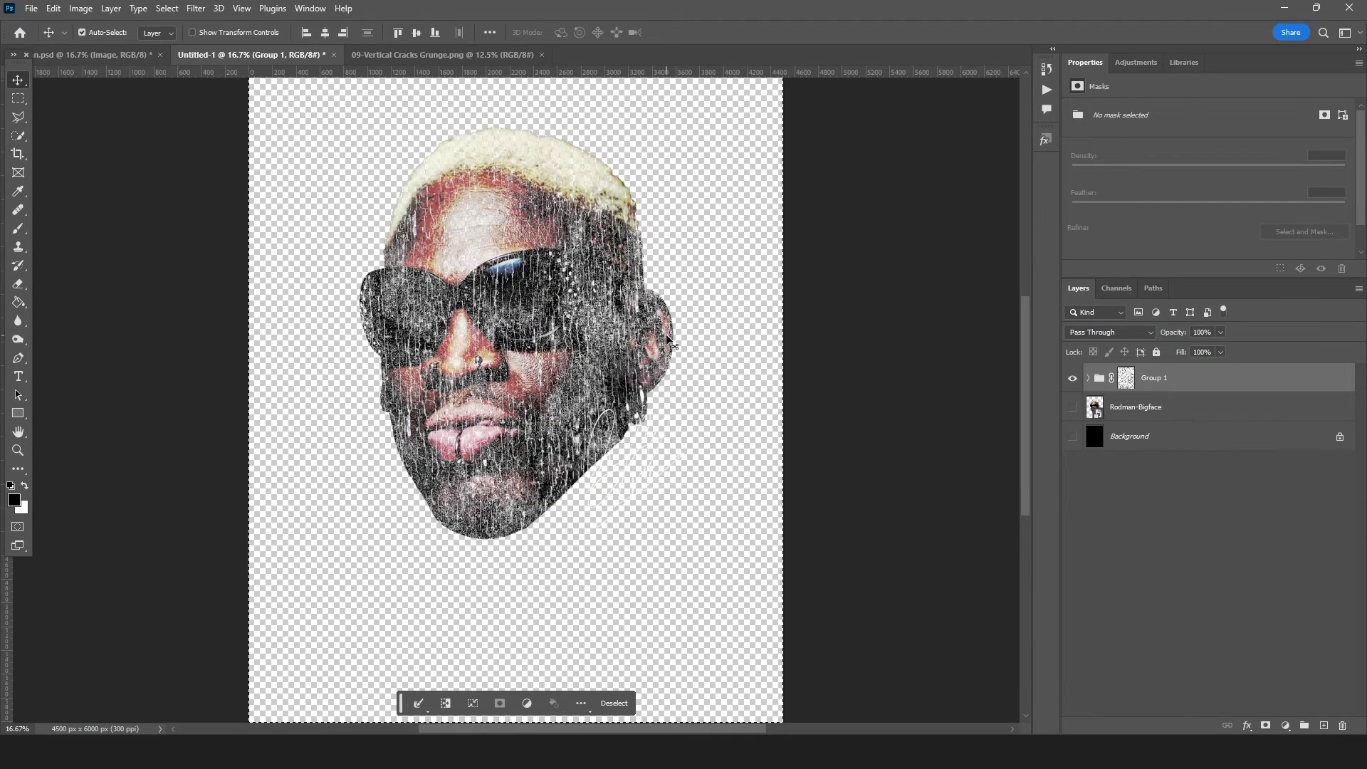
{"action": "key", "text": "ctrl+plus"}
{"action": "key", "text": "ctrl+plus"}
{"action": "key", "text": "ctrl+plus"}
{"action": "key", "text": "ctrl+plus"}
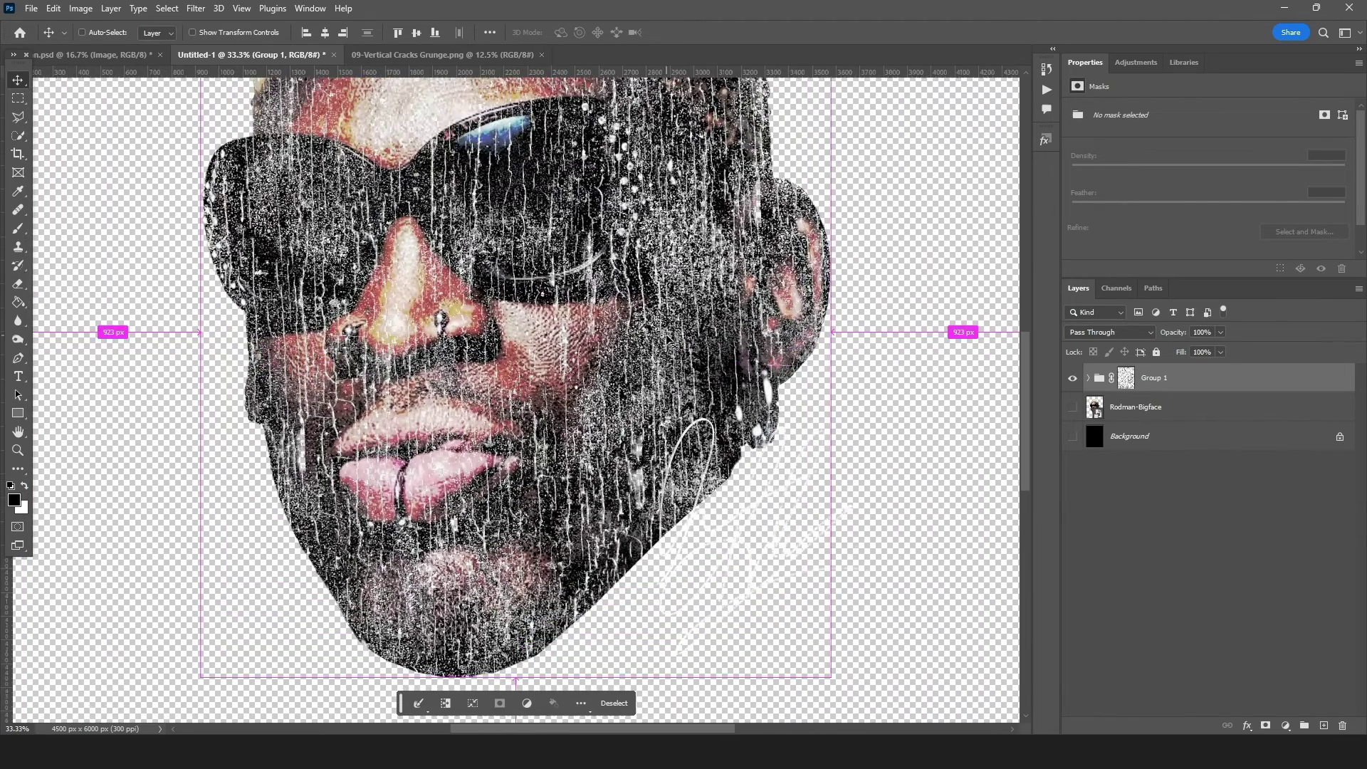
{"action": "key", "text": "ctrl+minus"}
{"action": "key", "text": "ctrl+minus"}
{"action": "key", "text": "ctrl+minus"}
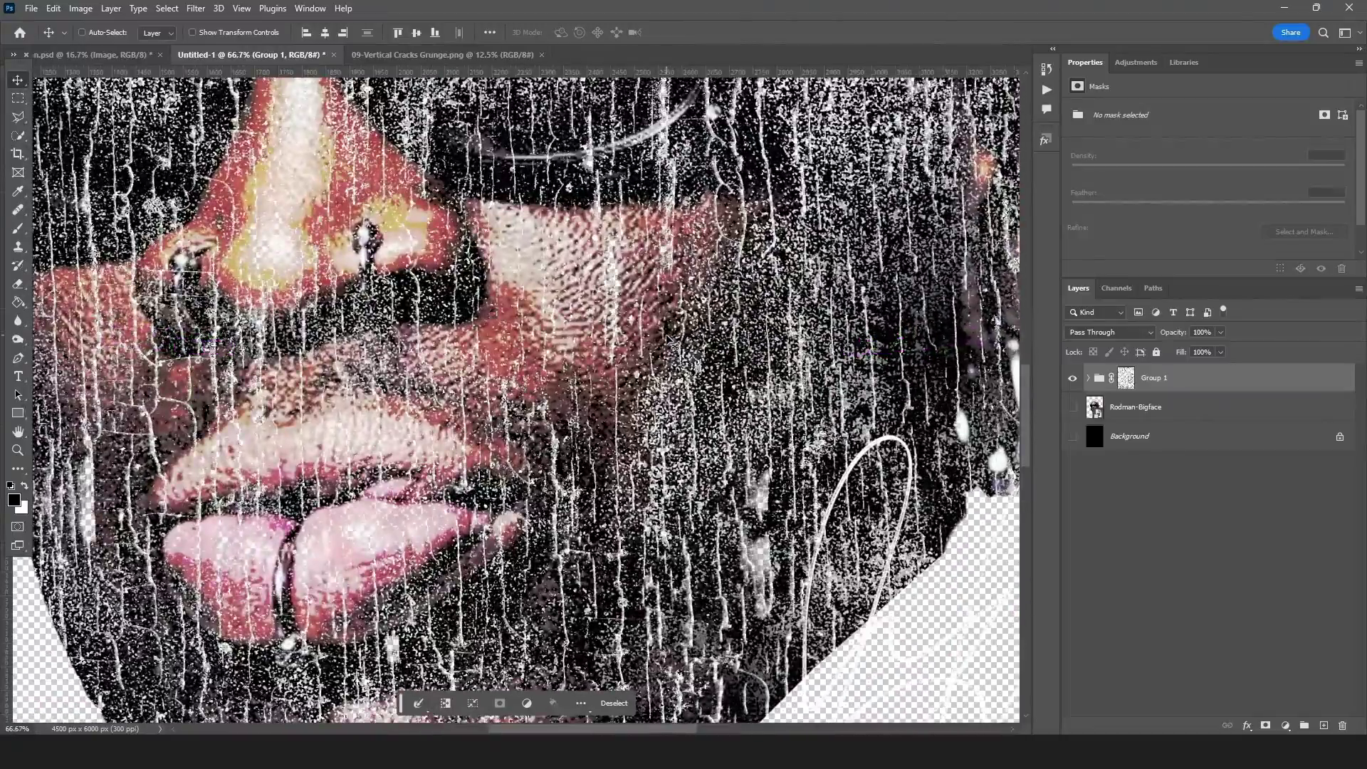
{"action": "key", "text": "ctrl+plus"}
{"action": "key", "text": "ctrl+plus"}
{"action": "key", "text": "ctrl+plus"}
{"action": "key", "text": "ctrl+plus"}
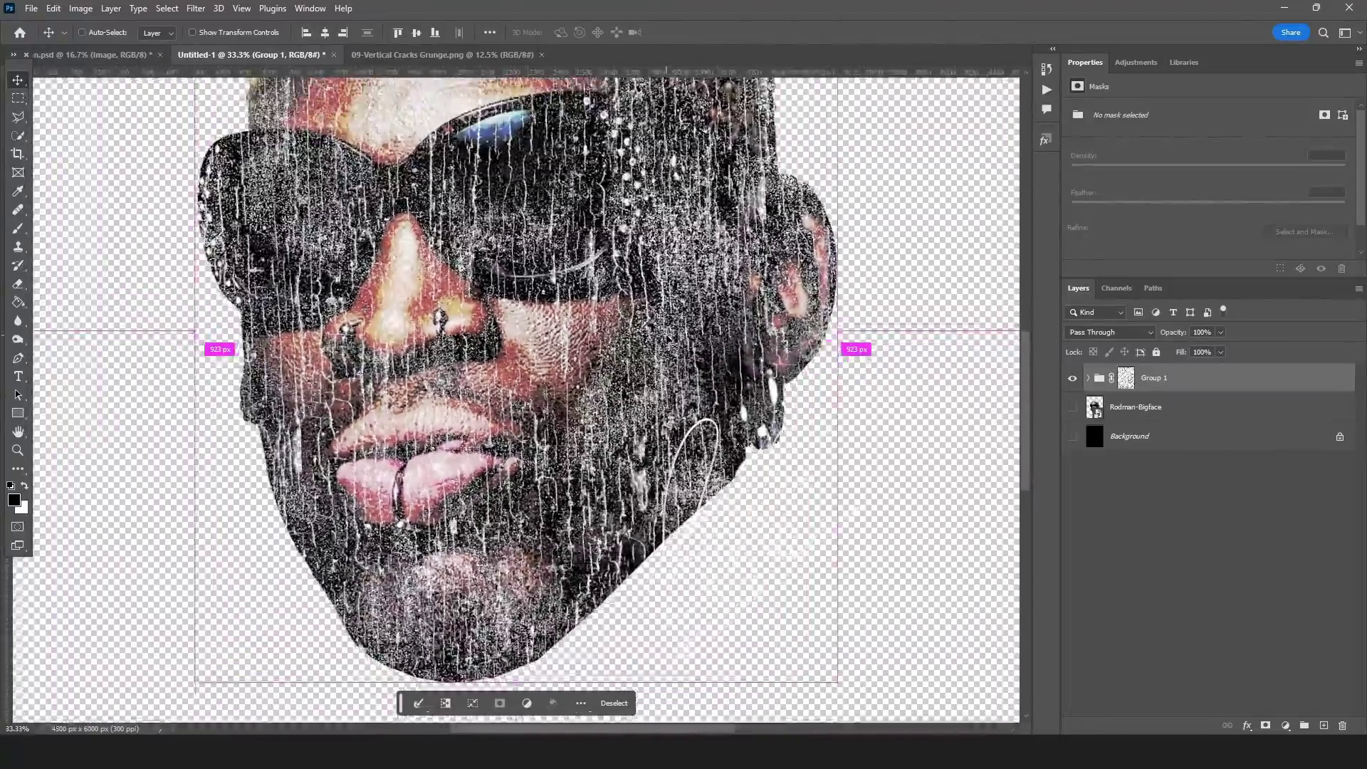
{"action": "key", "text": "ctrl+minus"}
{"action": "key", "text": "ctrl+minus"}
{"action": "key", "text": "ctrl+minus"}
{"action": "key", "text": "ctrl+minus"}
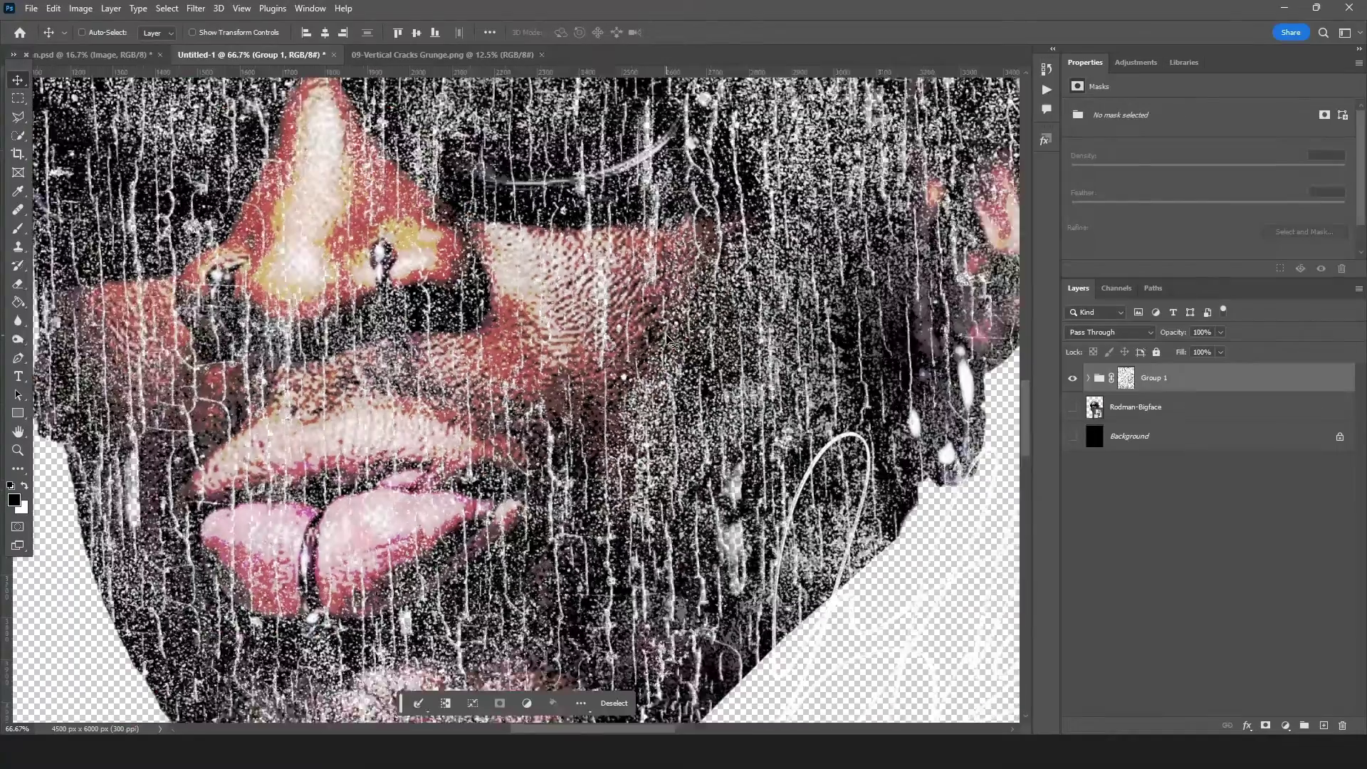
{"action": "key", "text": "ctrl+minus"}
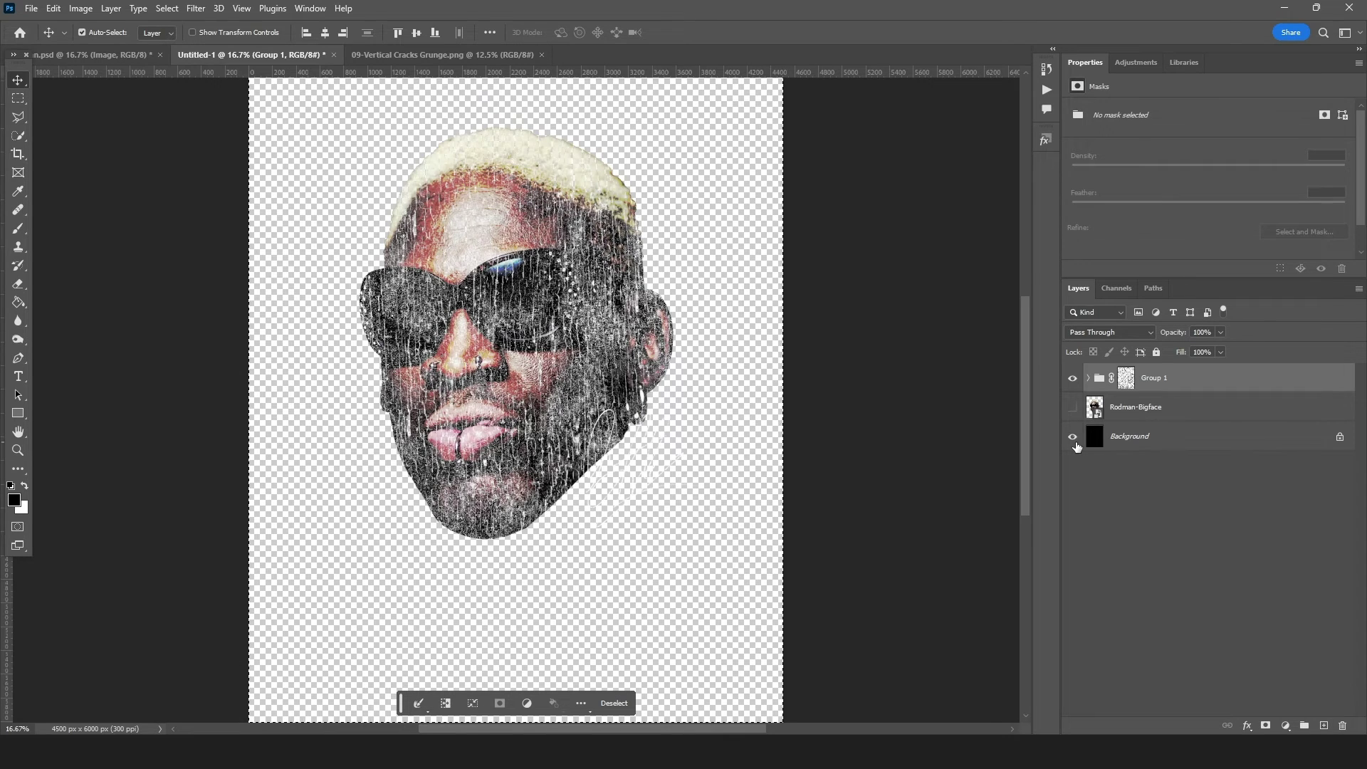
Turn the black Background back on and clear the selection
{"action": "left_click", "coordinate": [1071, 436]}
{"action": "key", "text": "m"}
{"action": "left_click", "coordinate": [951, 519]}
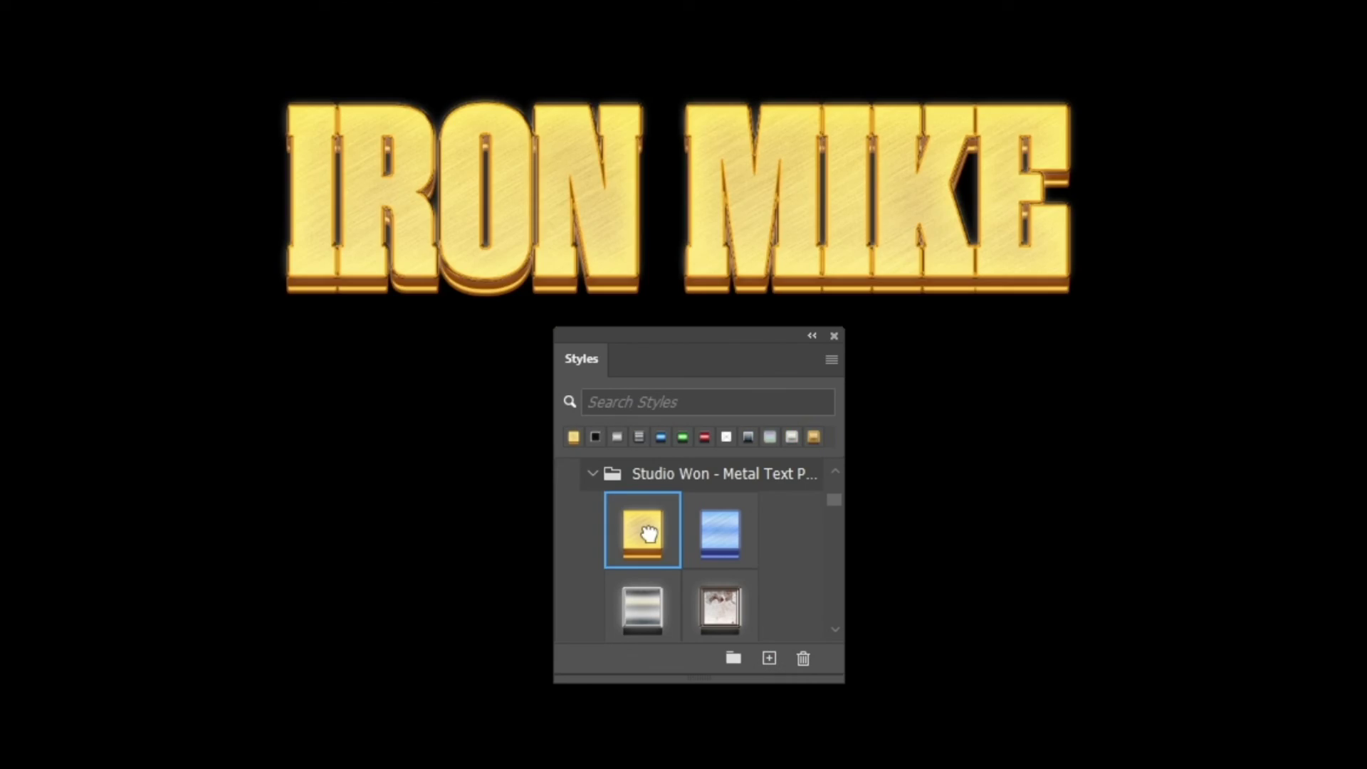
Try the black Styles swatch on the IRON MIKE title, then settle on silver chrome
{"action": "left_click", "coordinate": [642, 567]}
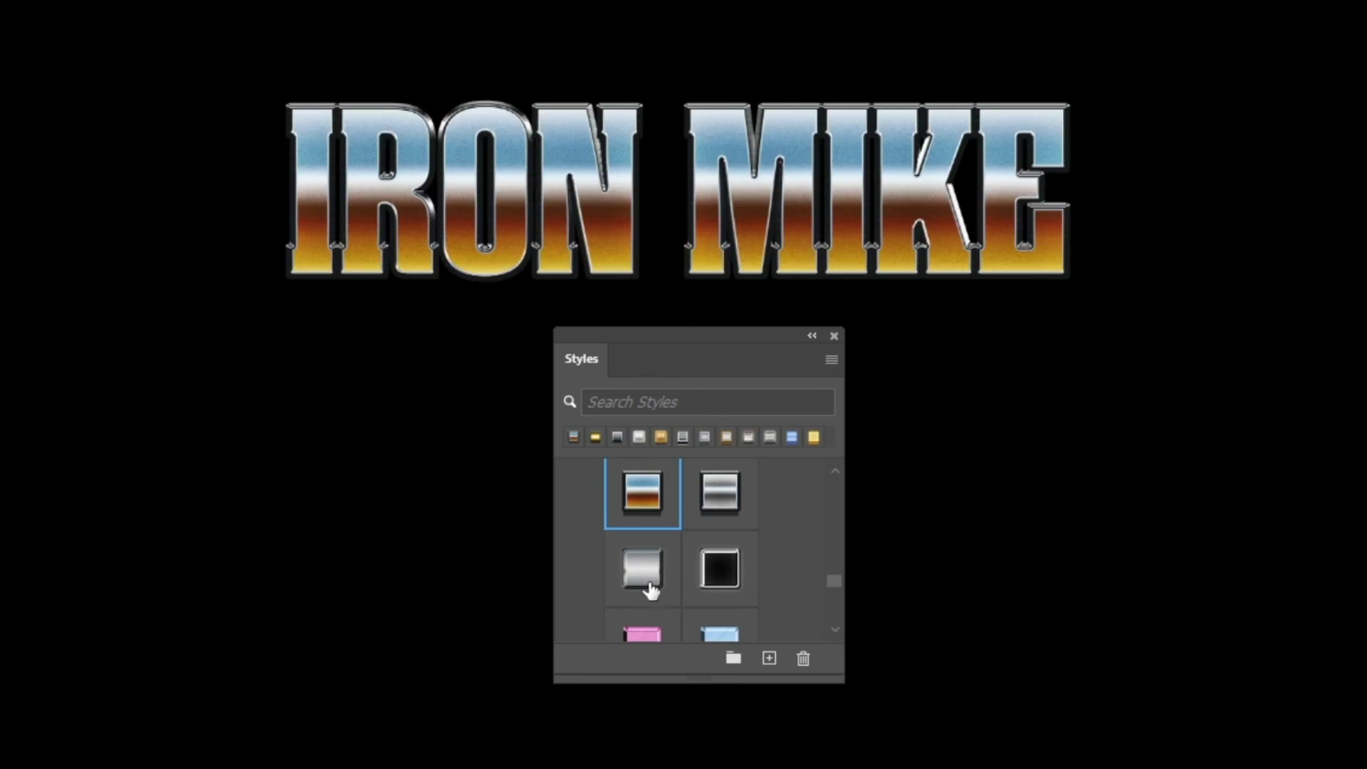
{"action": "left_click", "coordinate": [711, 570]}
{"action": "left_click", "coordinate": [722, 498]}
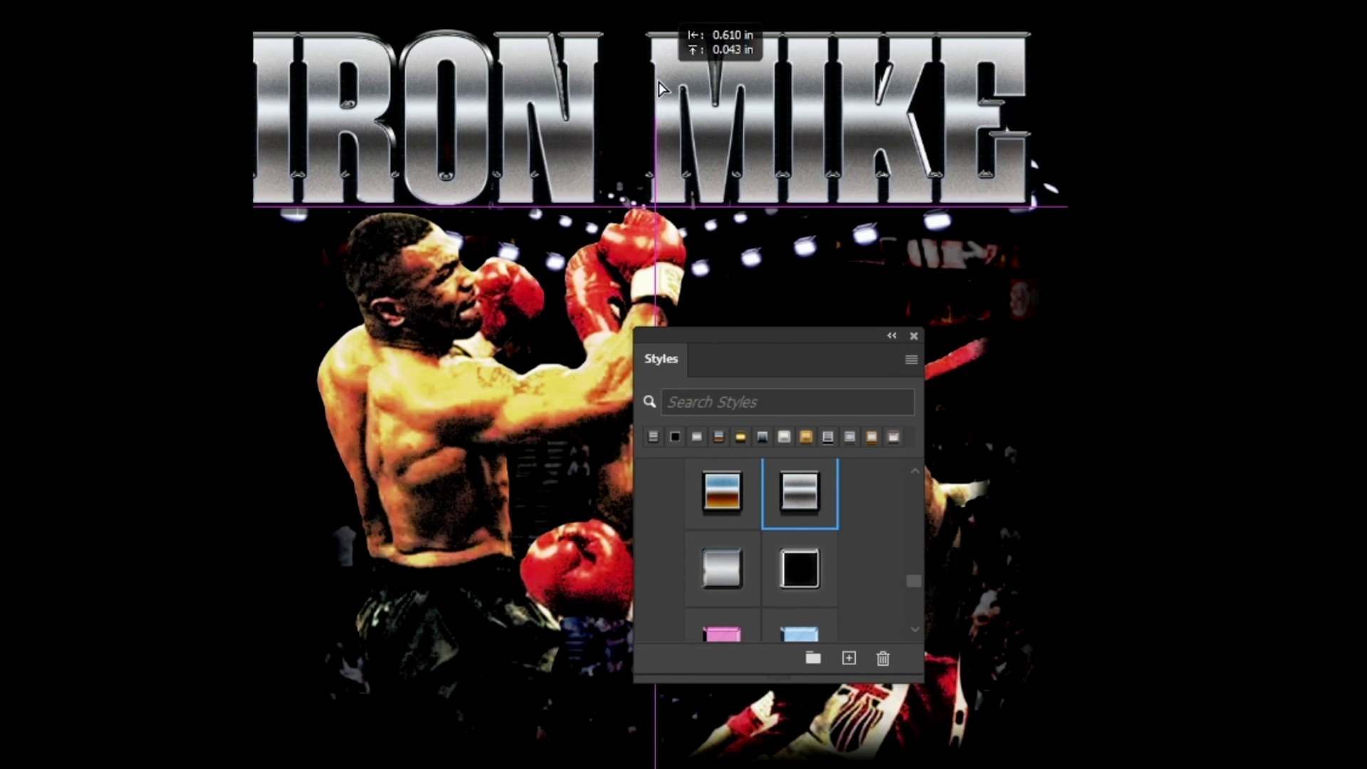